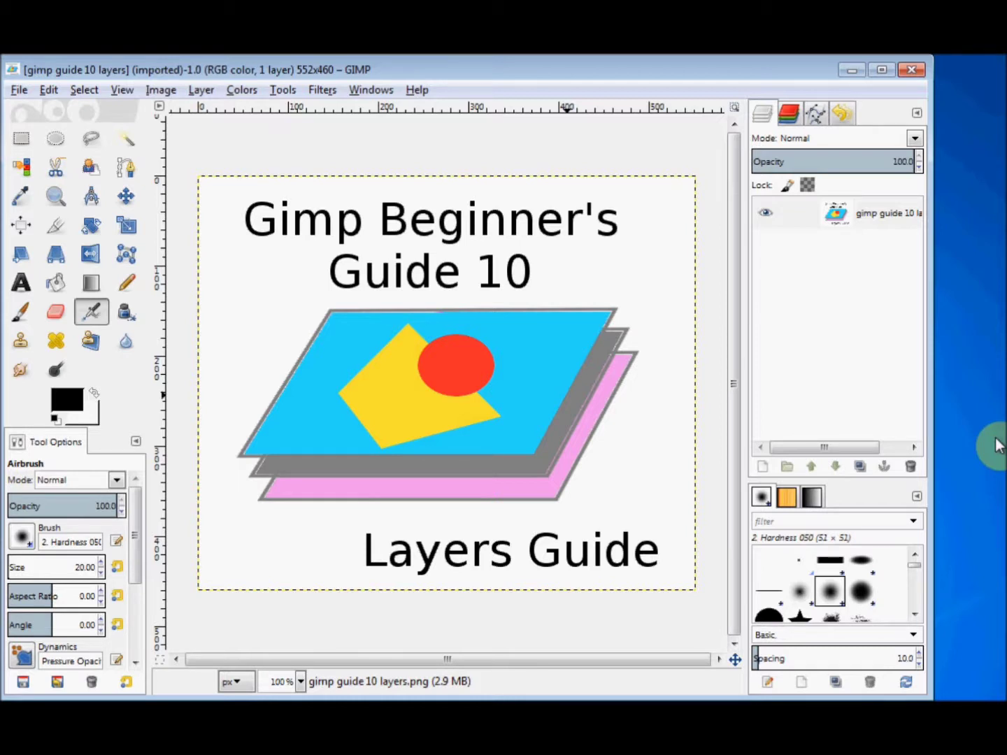
Close the Gimp Beginner's Guide 10 image so no image remains open
click(917, 68)
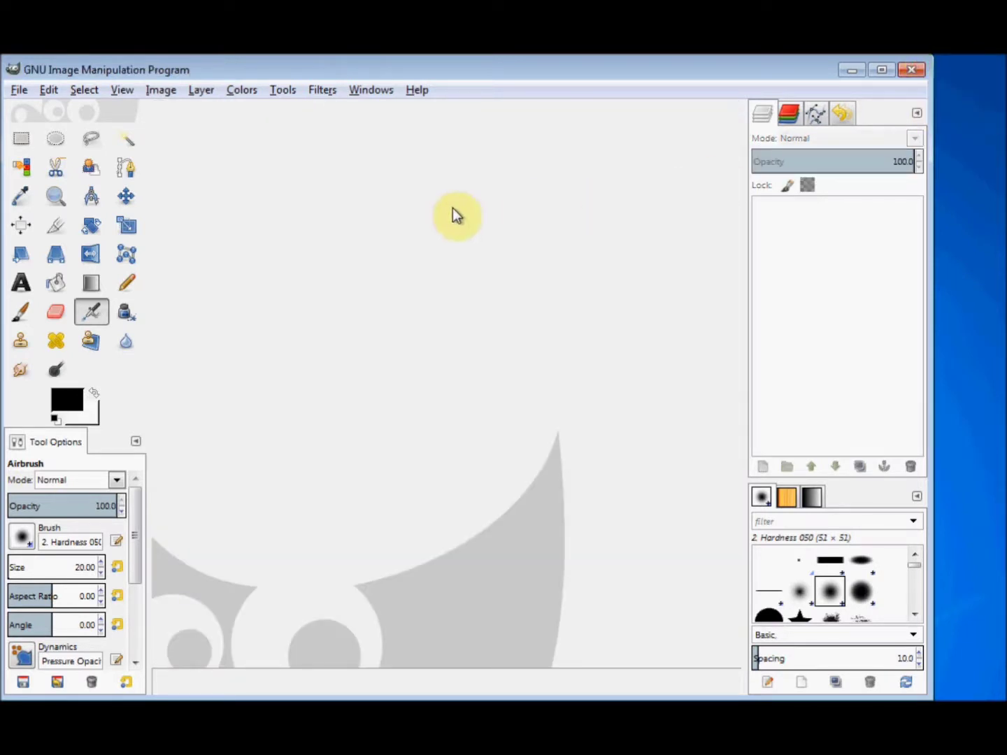
Open Robs photo.jpg, the 783×1045 photo of the man in the cap, via File > Open
click(22, 90)
click(38, 146)
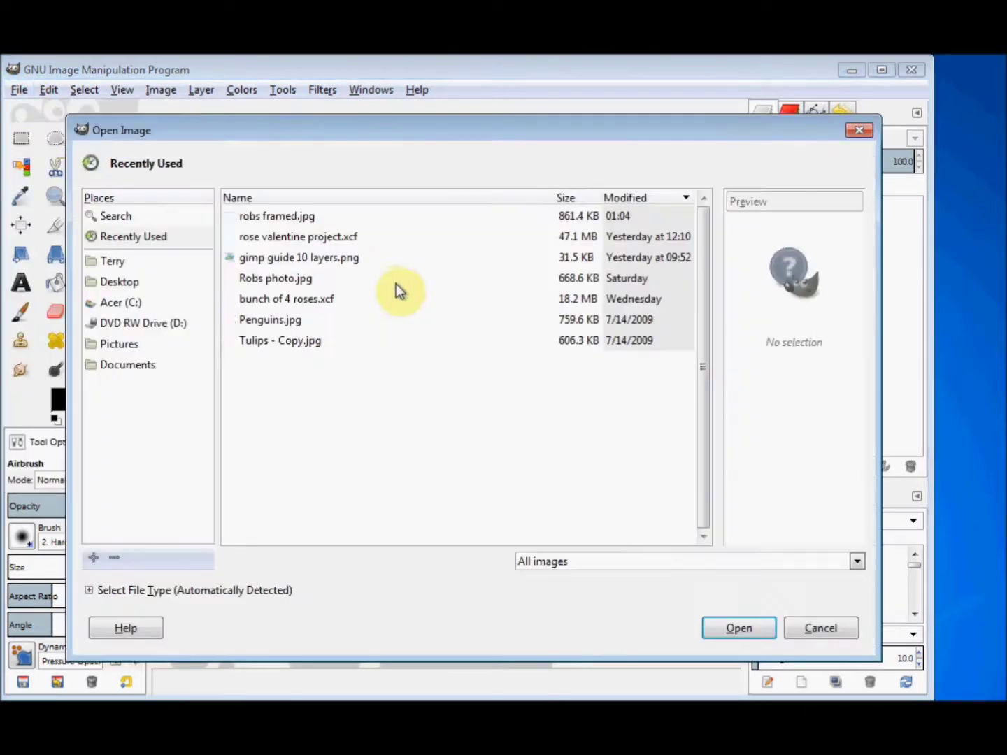
double_click(300, 279)
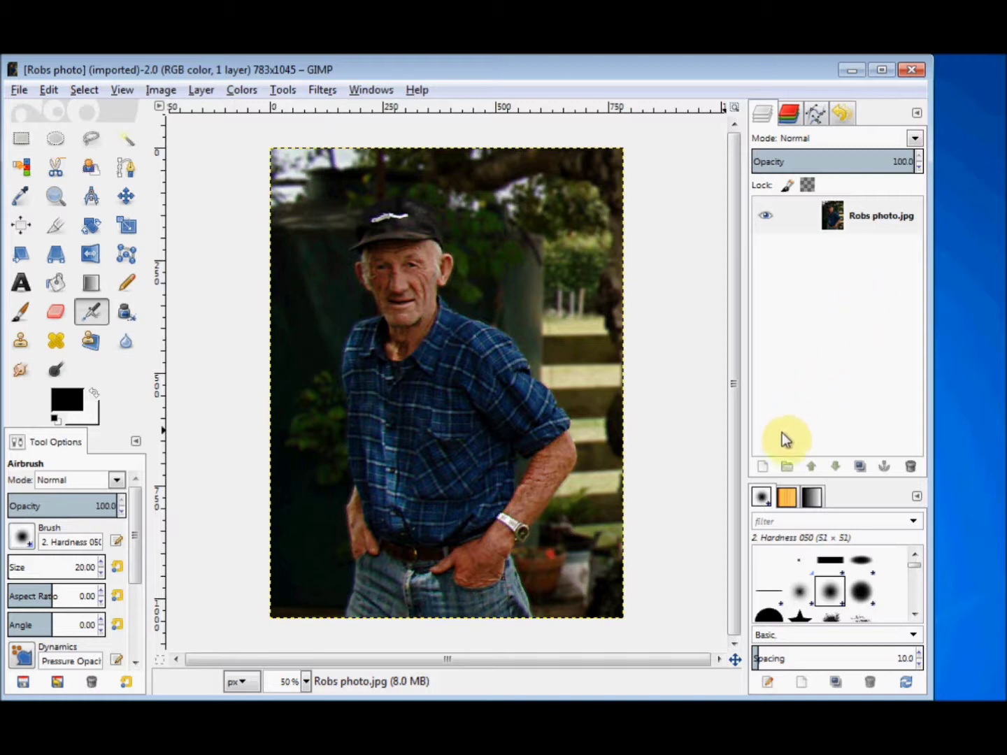
click(764, 467)
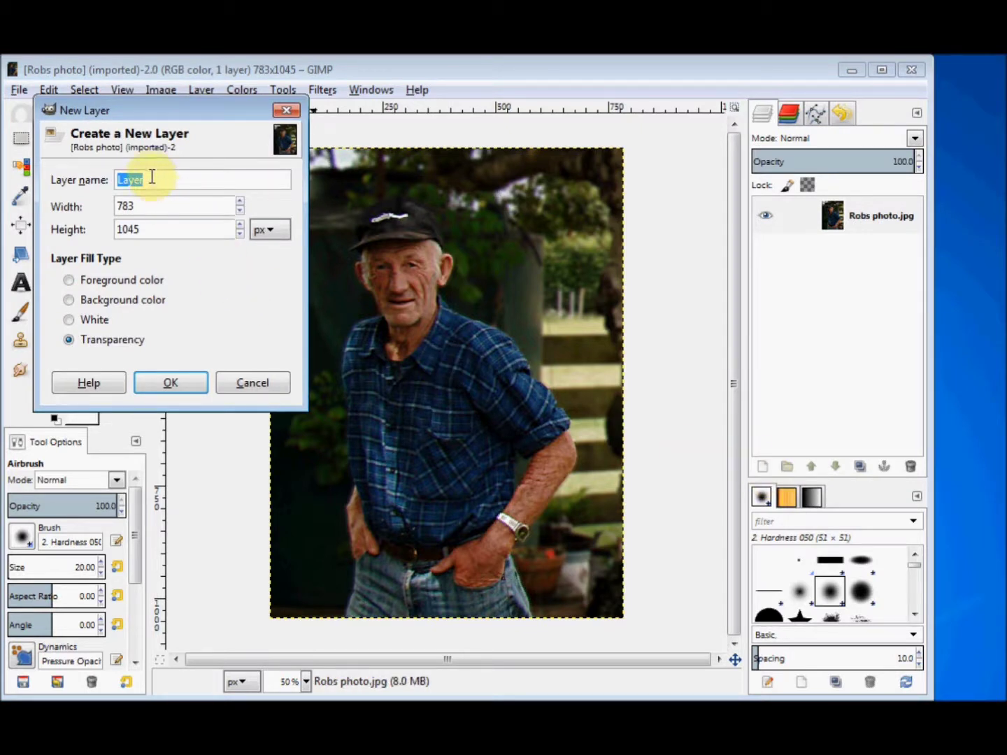
Add a new transparent-fill layer named 'maroon' above the photo
text(m)
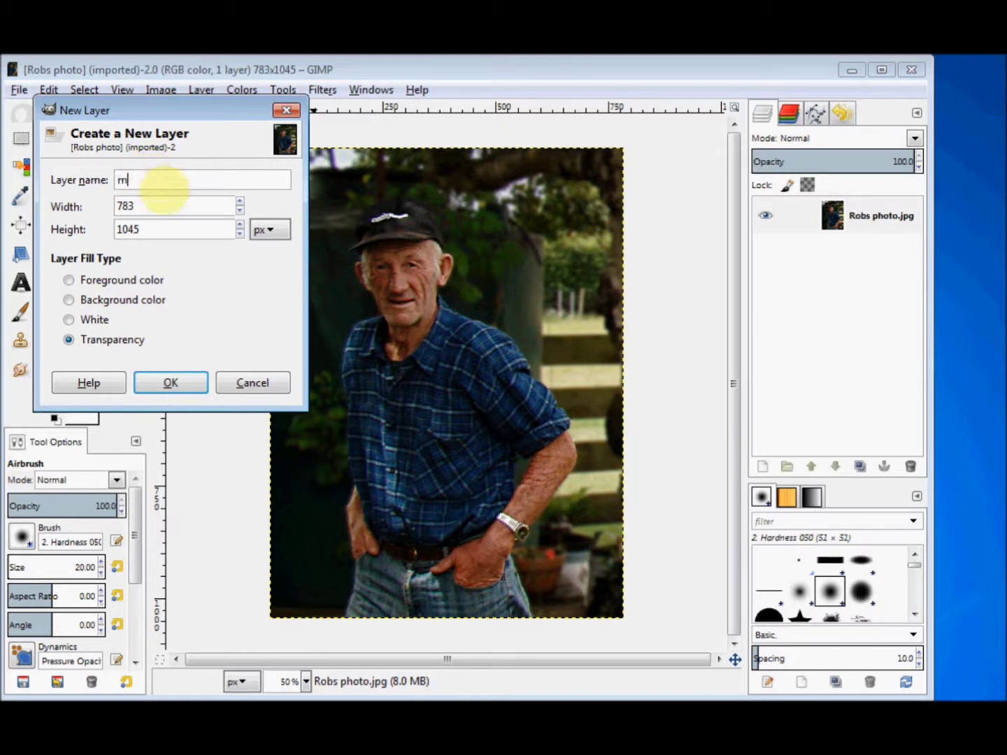
text(aroon)
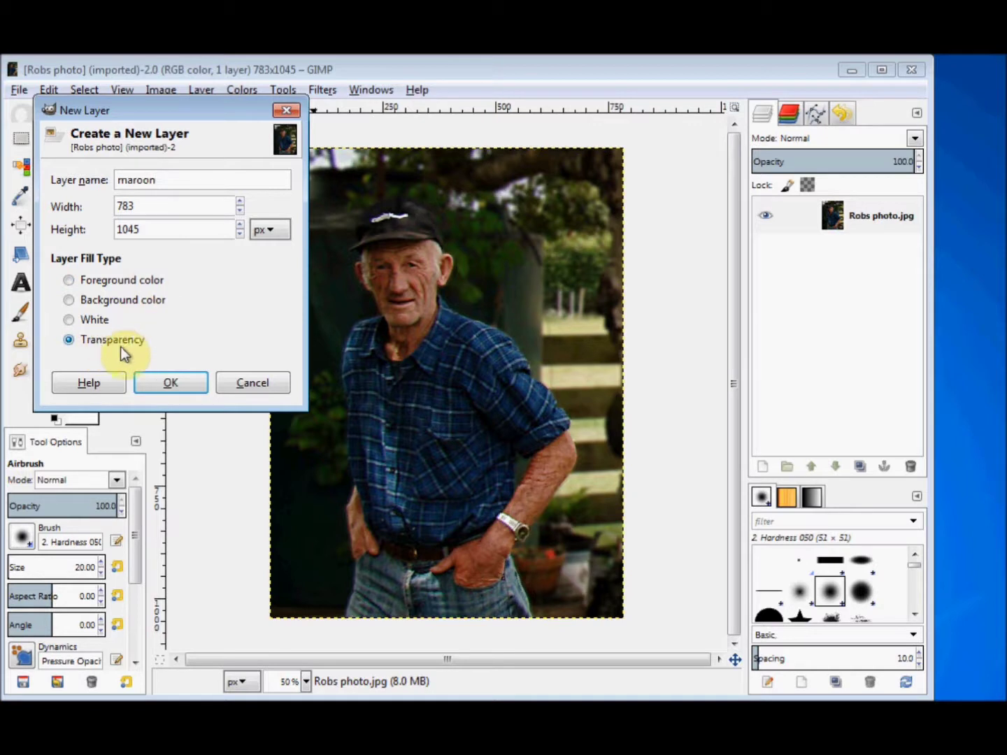
click(174, 379)
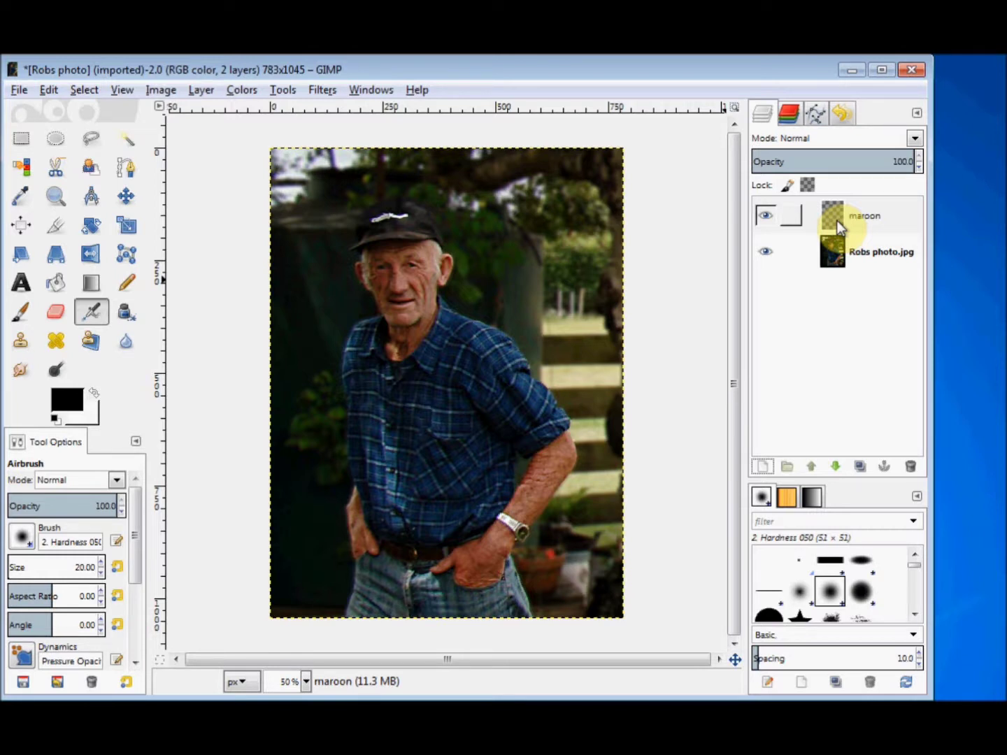
click(55, 283)
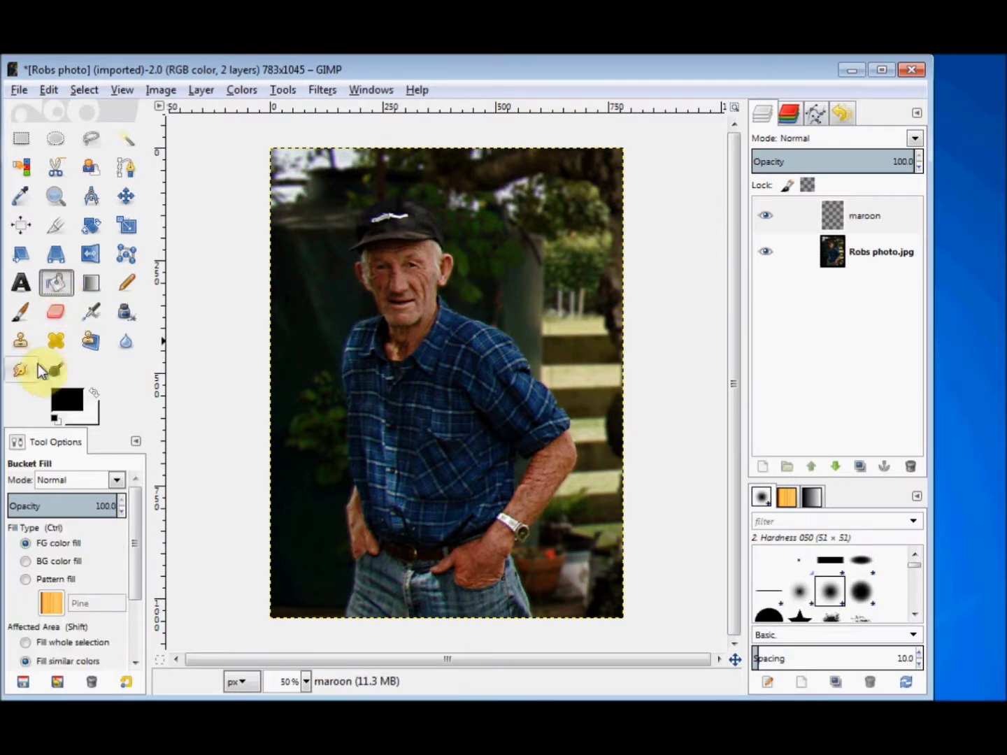
Set the foreground colour to maroon 760404 and bucket-fill the whole maroon layer
click(64, 399)
drag(304, 297, 298, 294)
drag(299, 295, 291, 297)
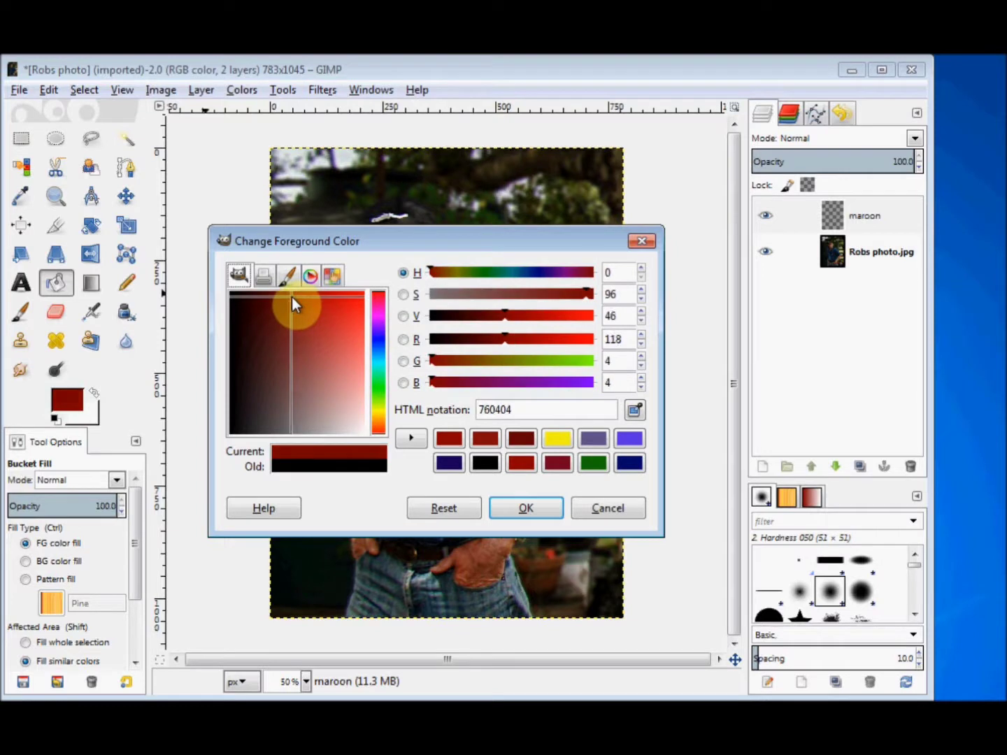
click(540, 509)
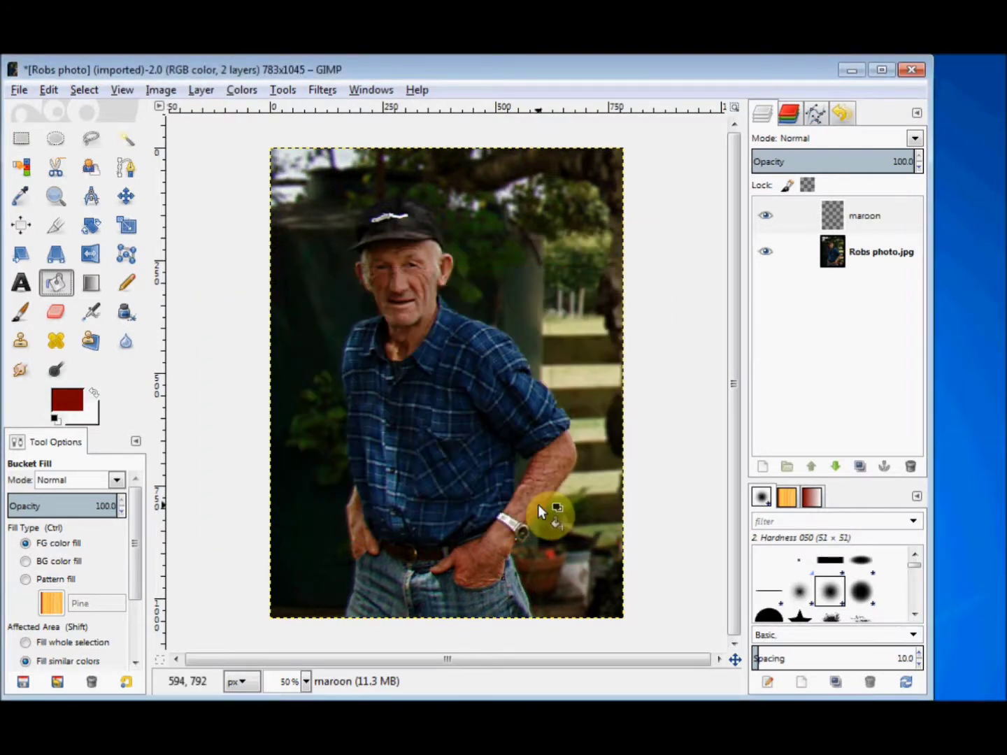
click(446, 398)
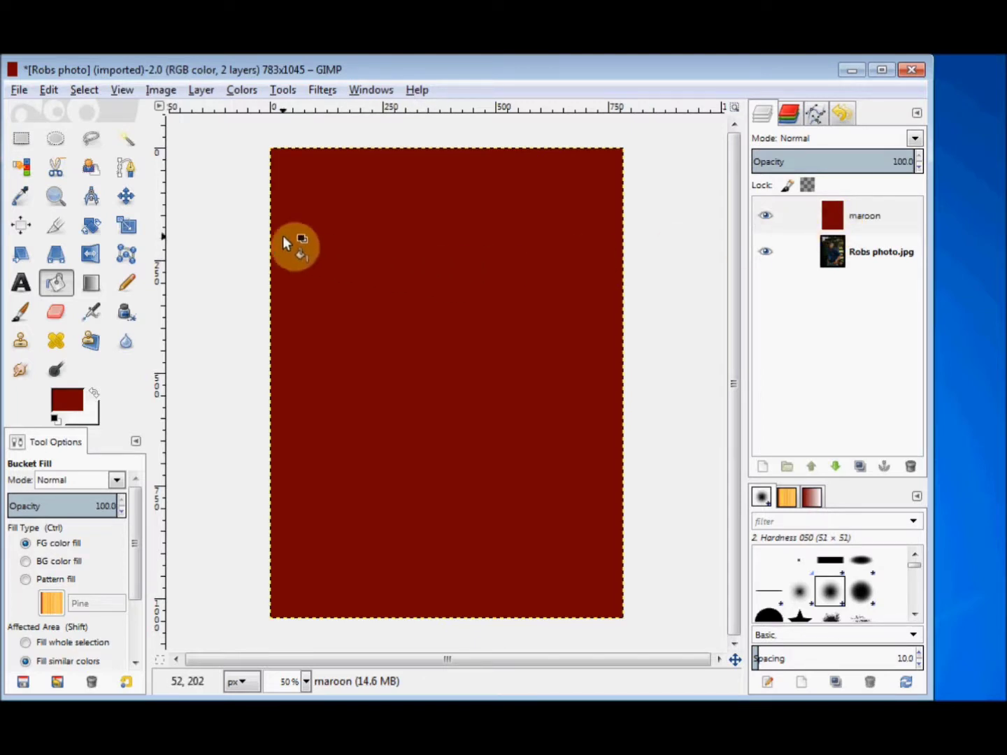
click(57, 139)
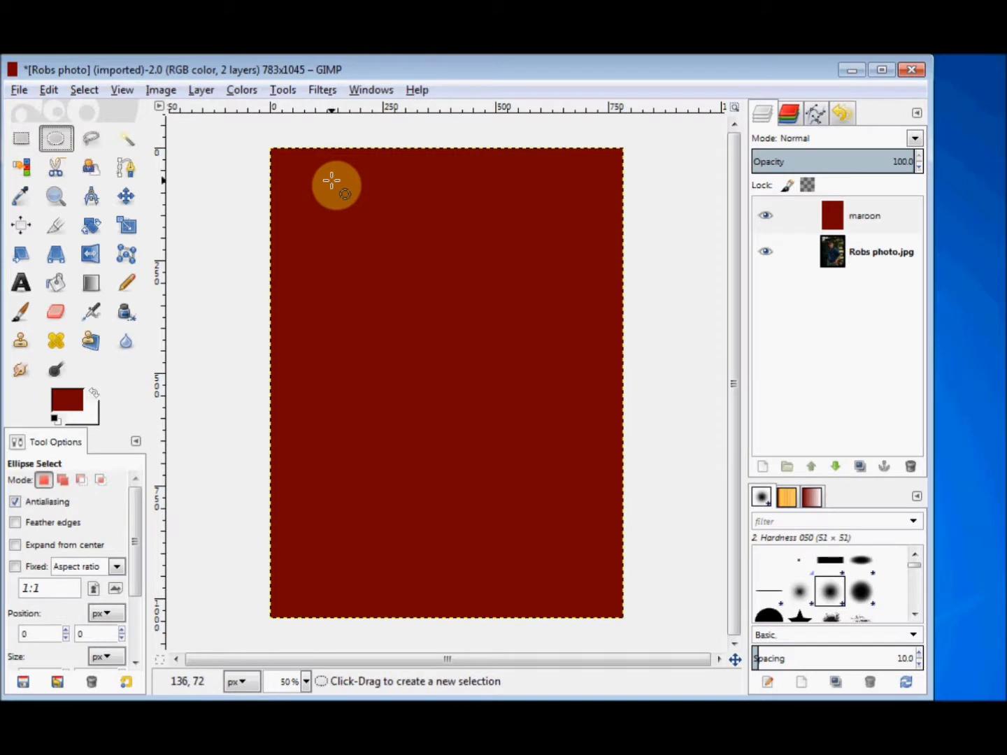
Select an oval around the man, delete the maroon inside it, and clear the selection
drag(331, 179, 595, 544)
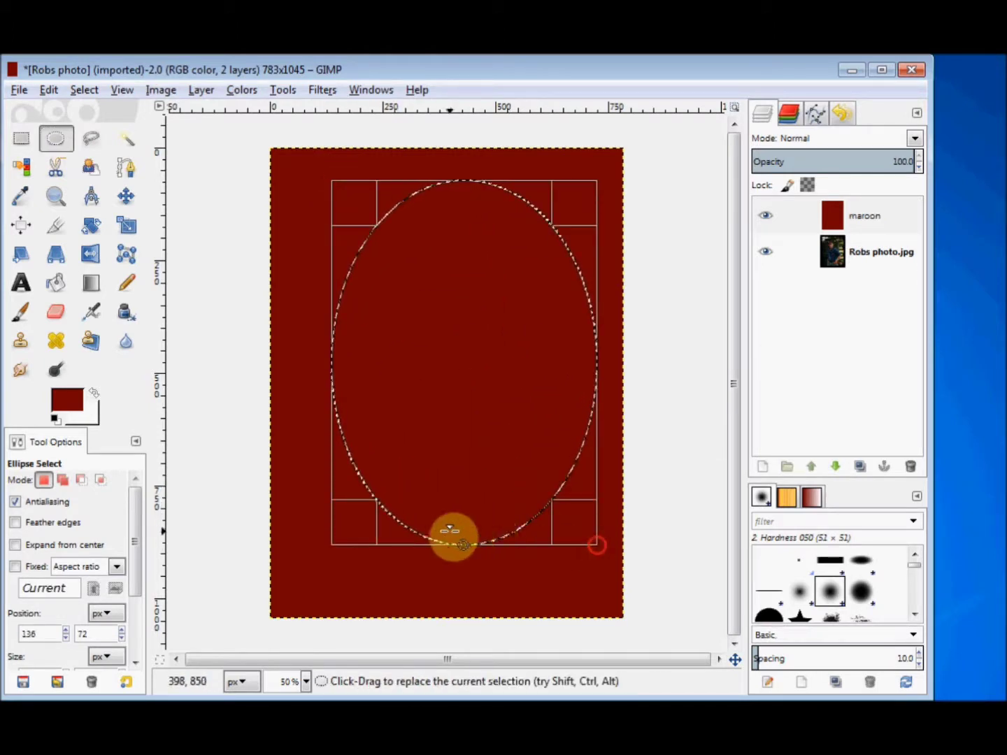
drag(352, 525, 323, 532)
mouse_move(450, 214)
mouse_down()
mouse_move(449, 202)
mouse_move(444, 214)
mouse_up()
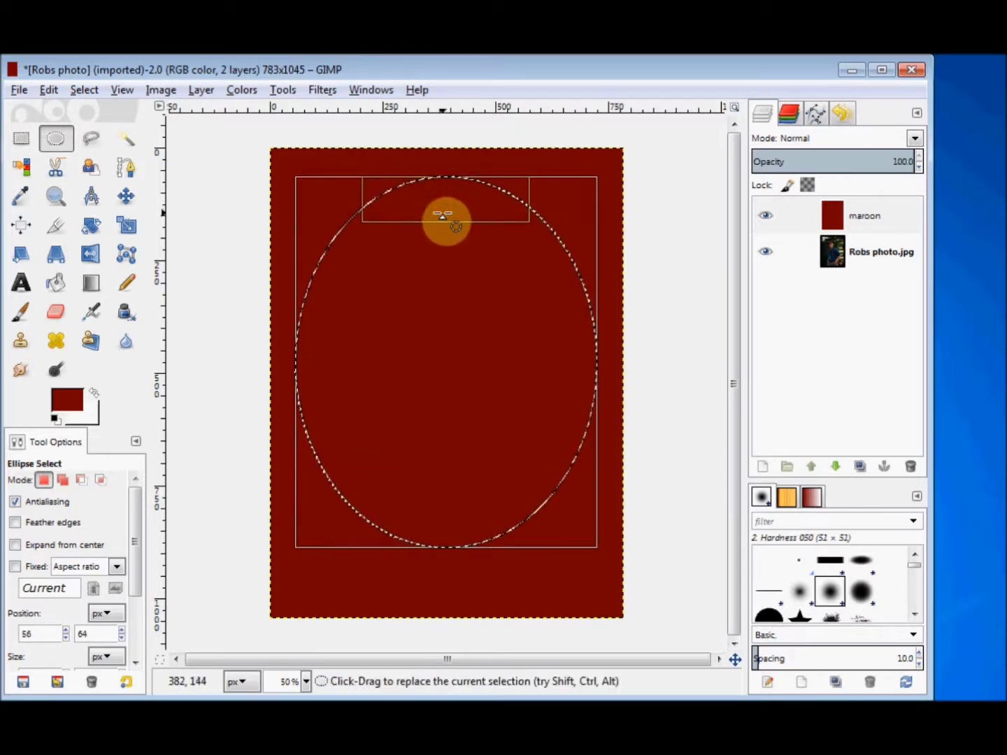
key(Delete)
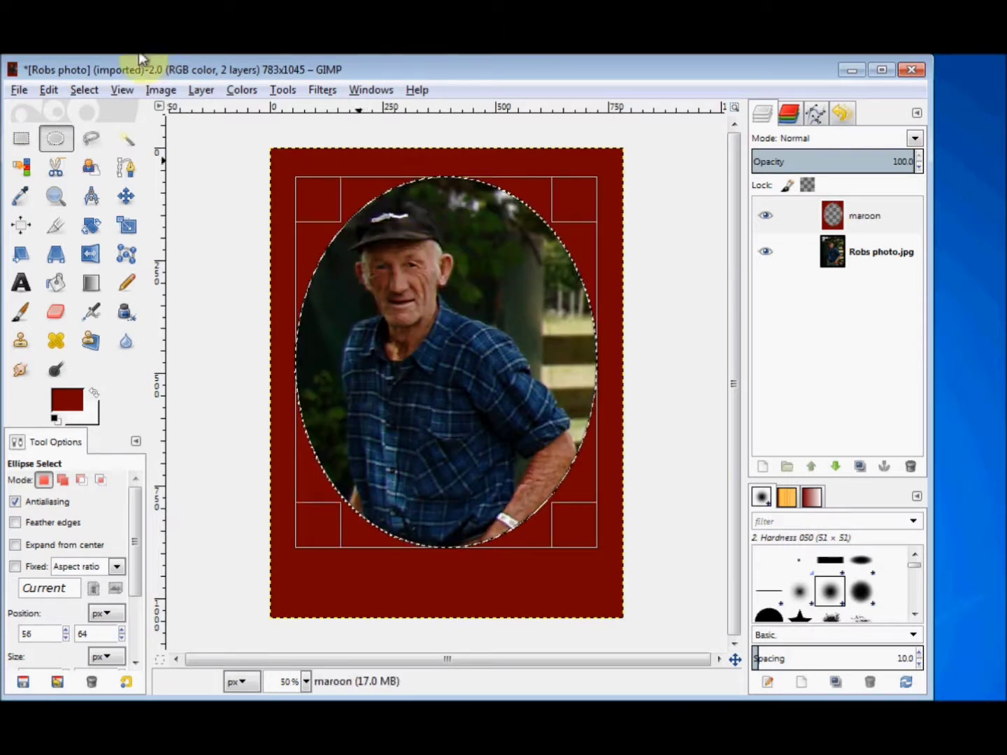
click(76, 90)
click(84, 128)
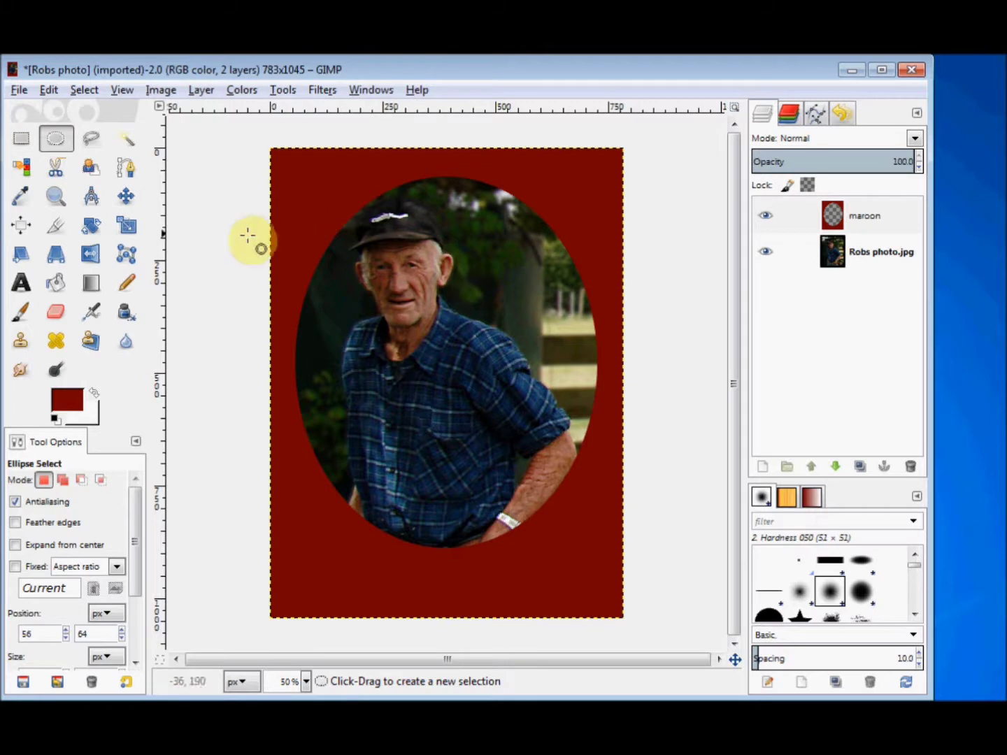
click(22, 282)
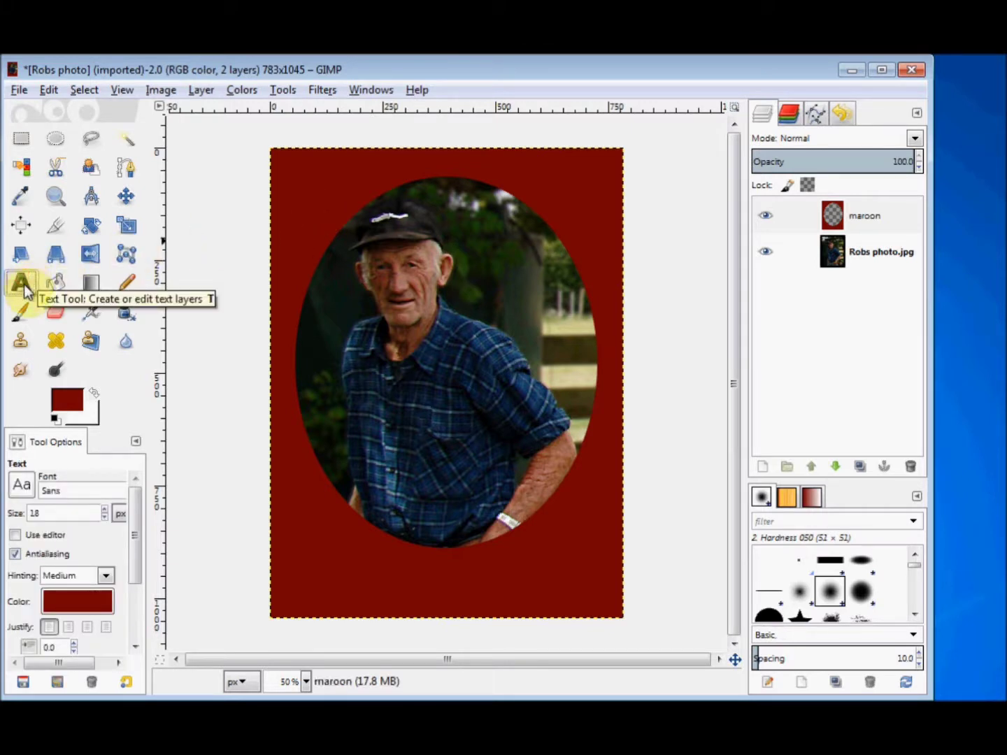
Set the text font to Sans Bold Italic at size 70
click(23, 484)
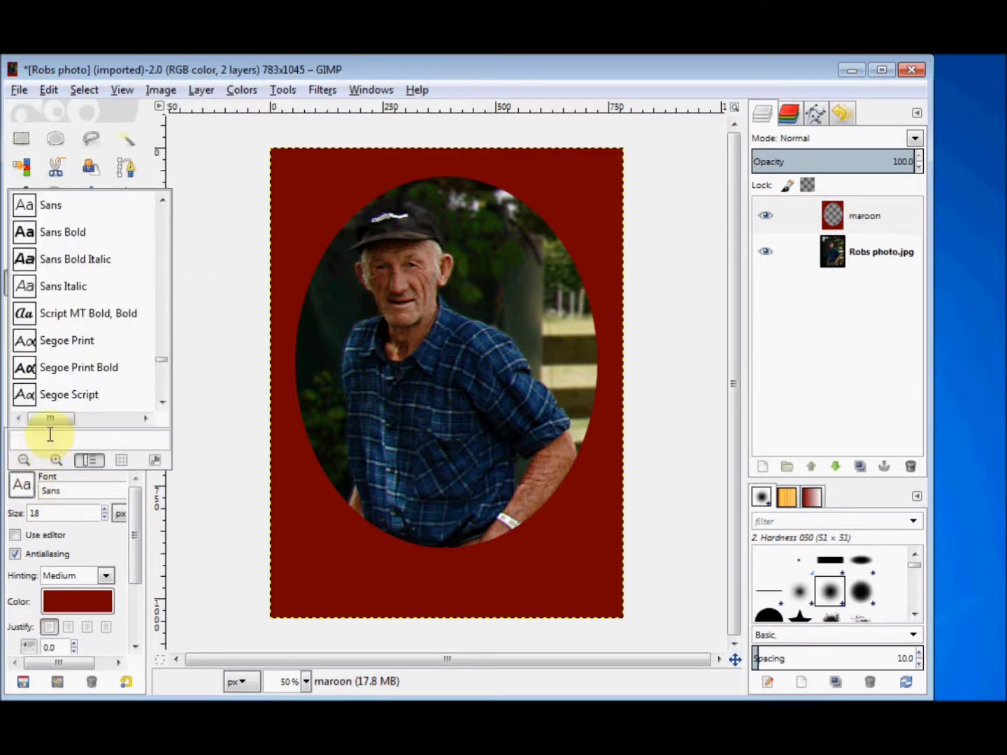
click(66, 259)
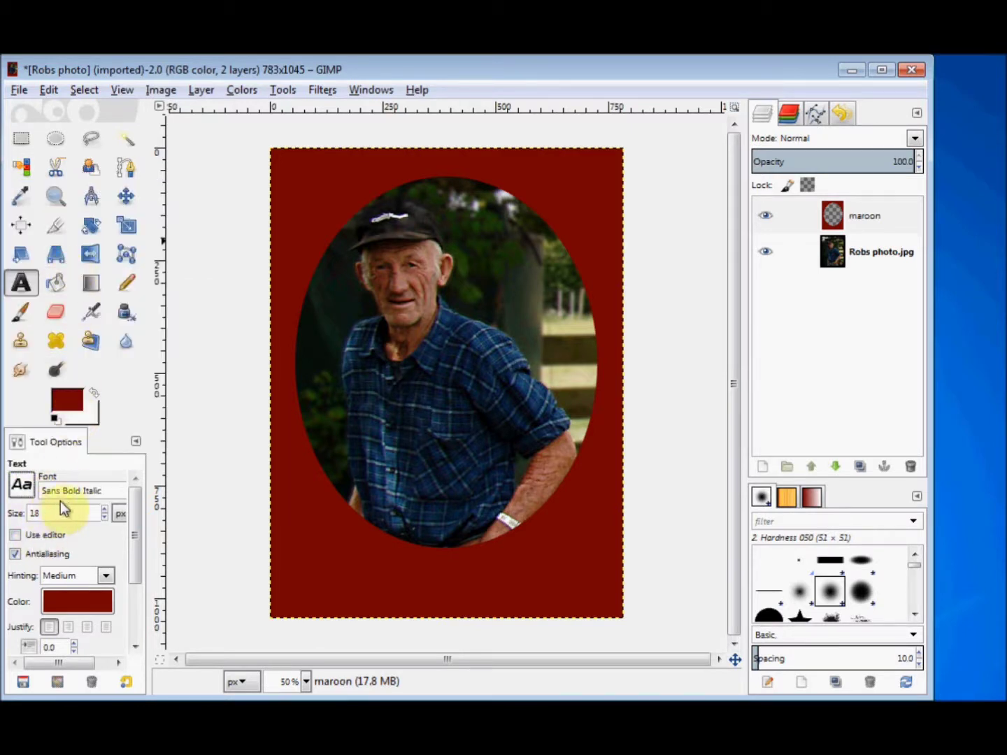
click(105, 510)
click(105, 511)
click(104, 510)
click(104, 511)
click(105, 510)
click(105, 510)
click(105, 512)
click(104, 511)
click(105, 510)
click(104, 511)
click(104, 511)
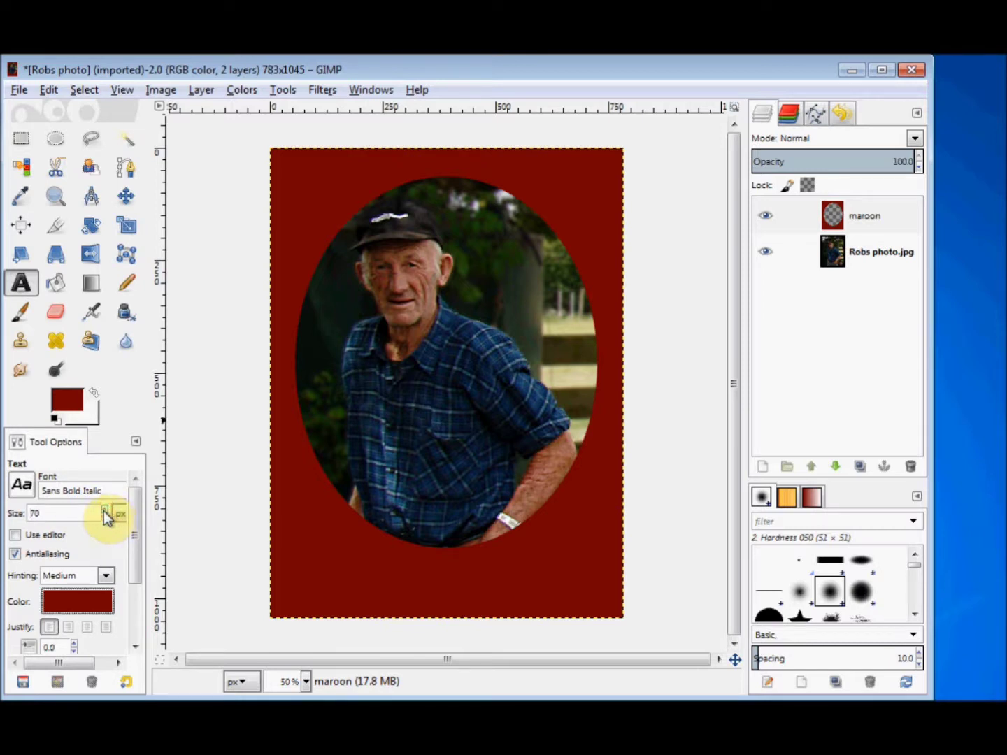
Make the text colour black and start a text box below the oval
click(89, 600)
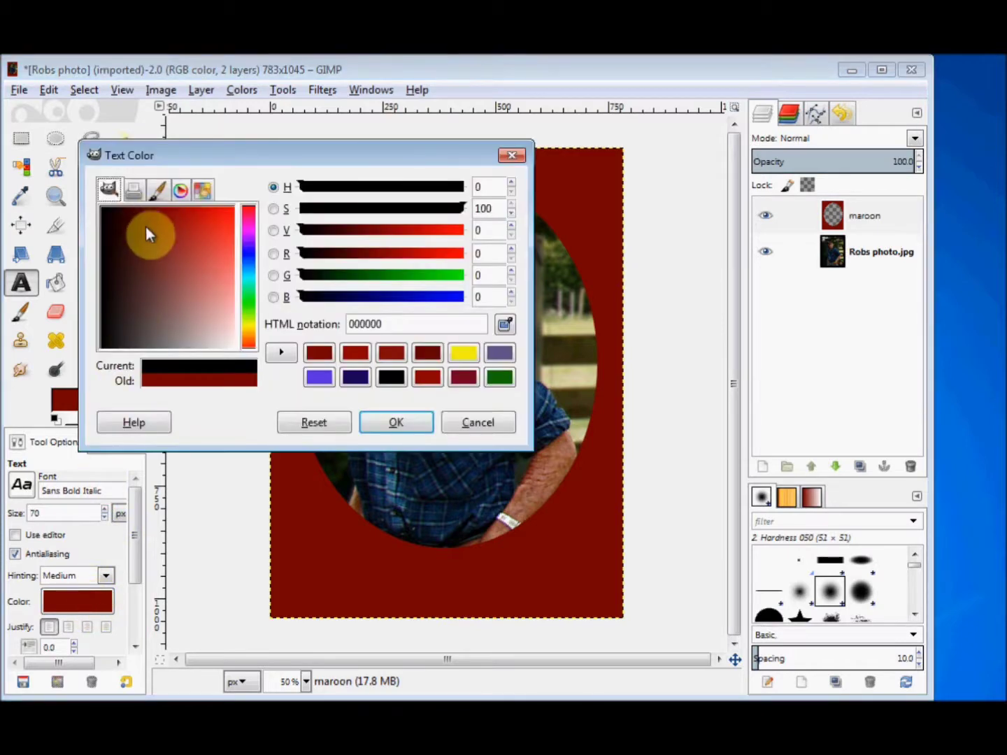
click(398, 423)
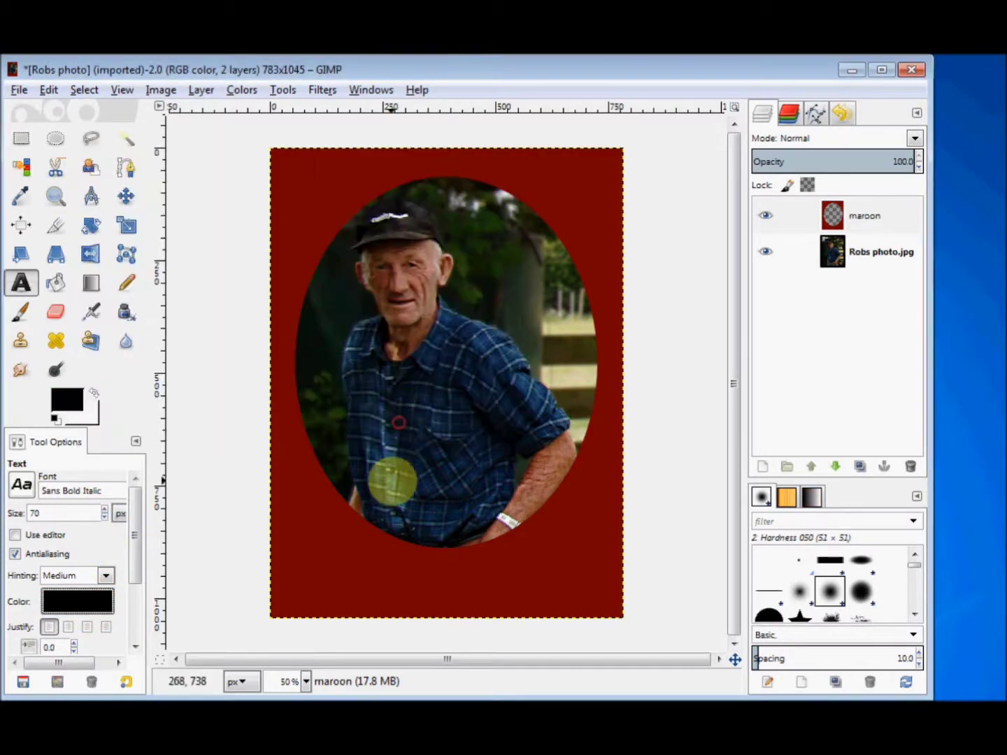
click(288, 549)
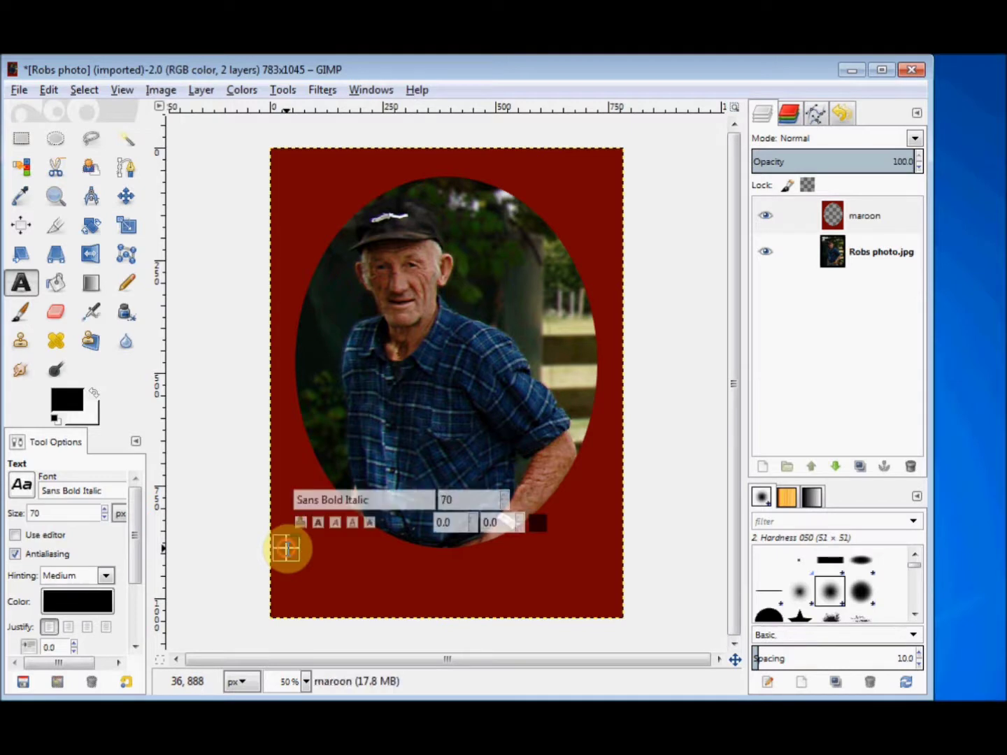
Type the caption 'Rob' into the text box on the frame
text(Rob)
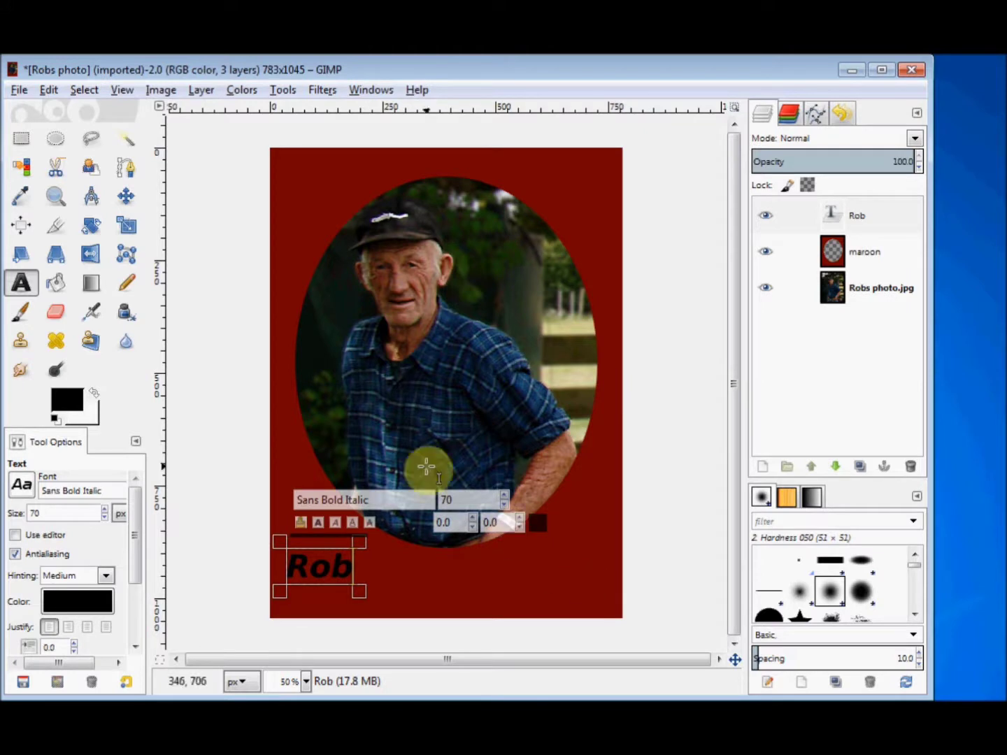
click(126, 199)
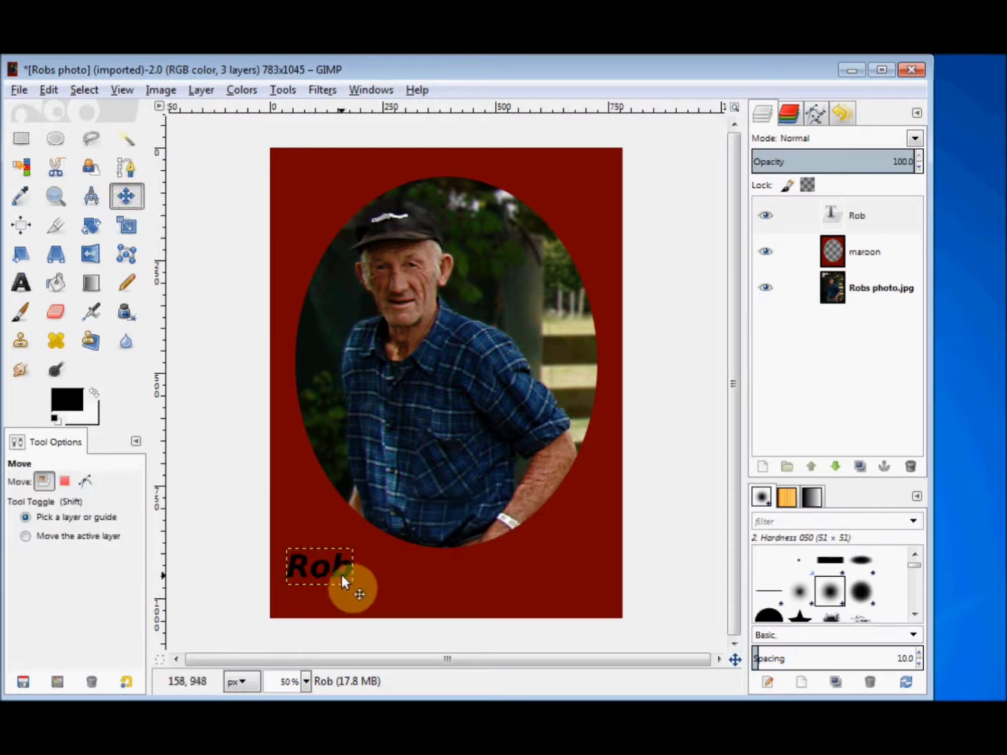
Move the Rob text right, then back to the frame's lower left beneath the oval
drag(335, 571, 574, 581)
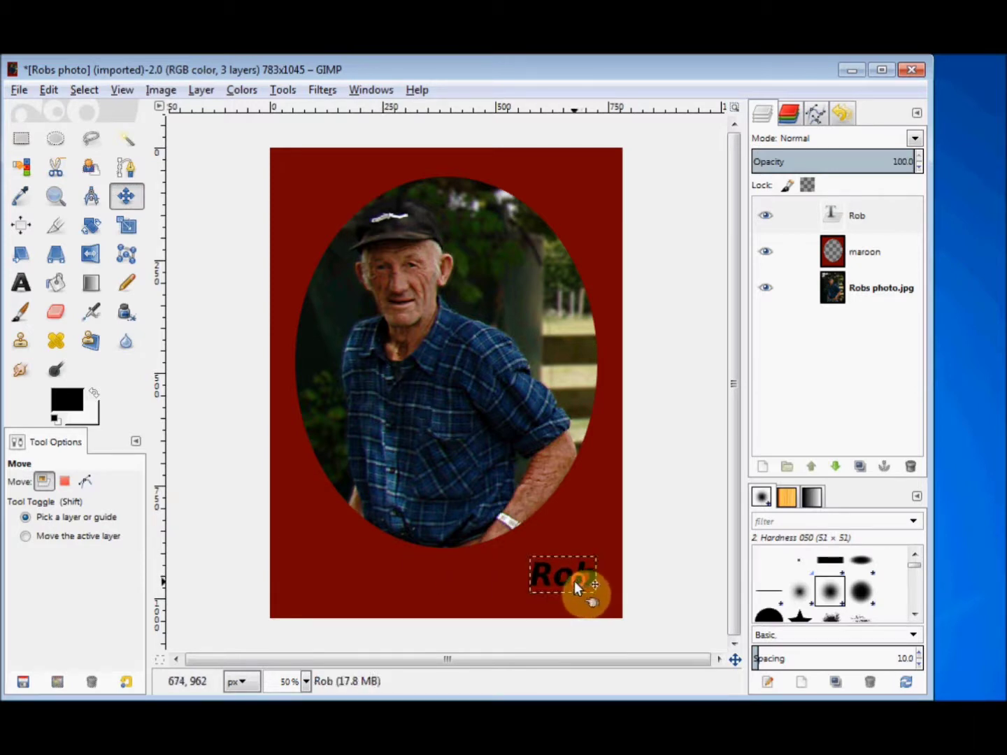
drag(545, 574, 333, 575)
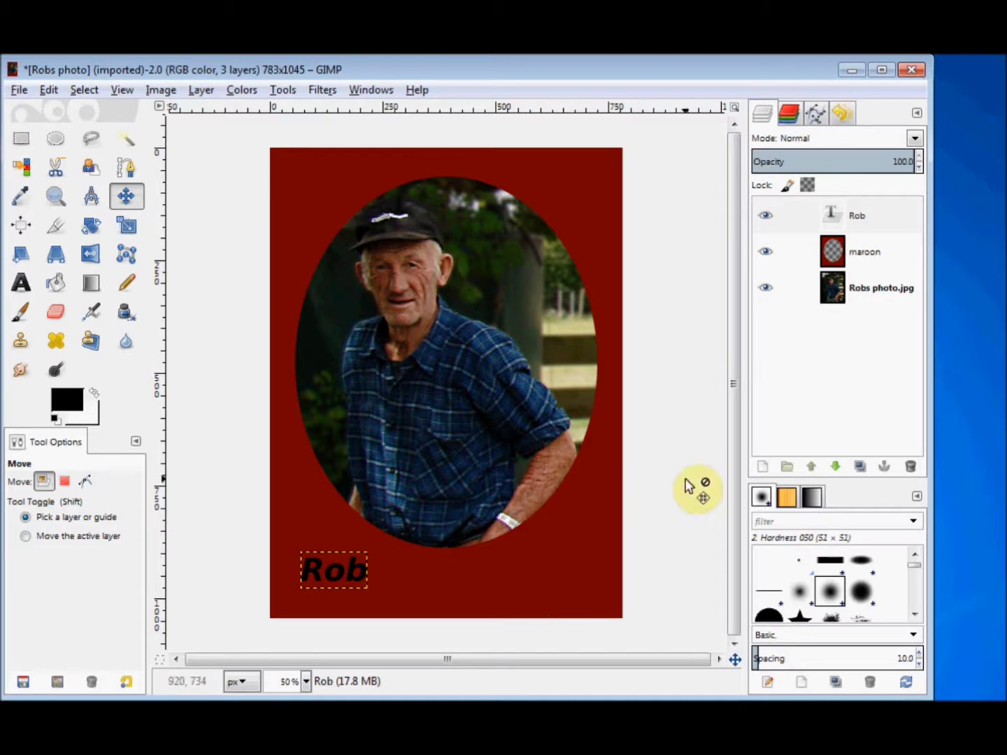
click(765, 254)
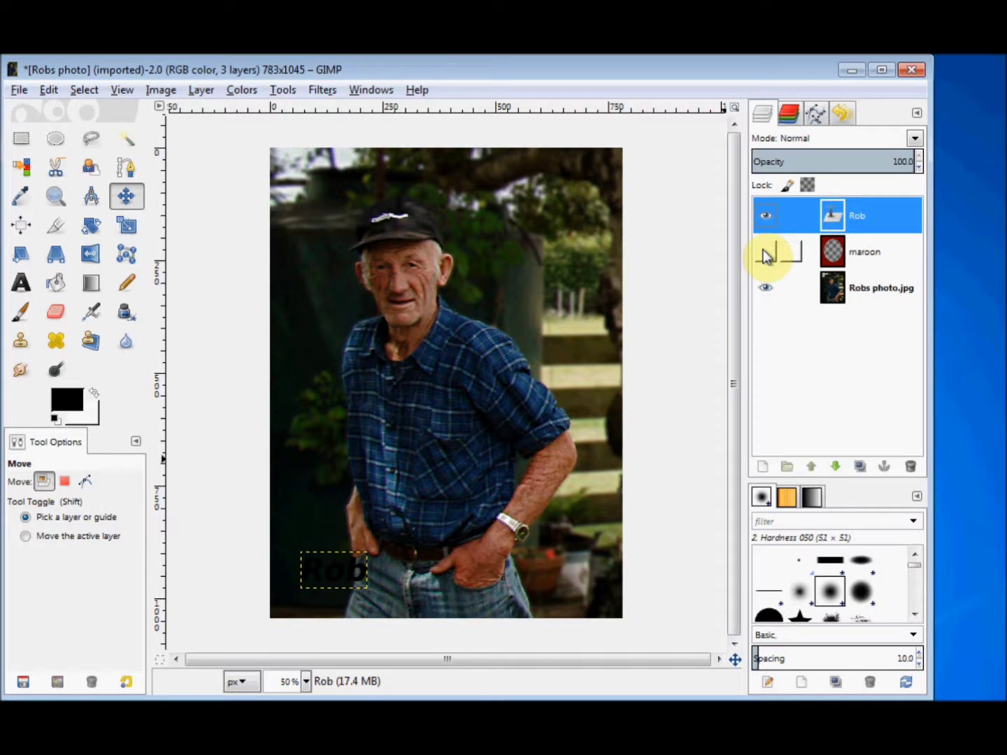
click(767, 255)
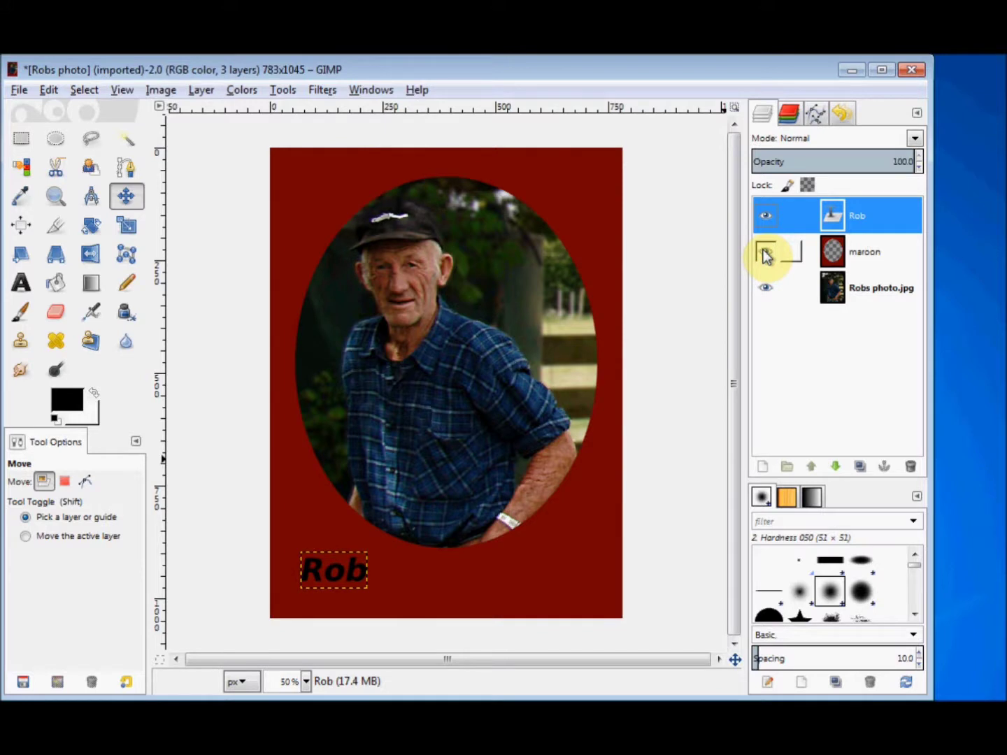
click(766, 254)
click(765, 255)
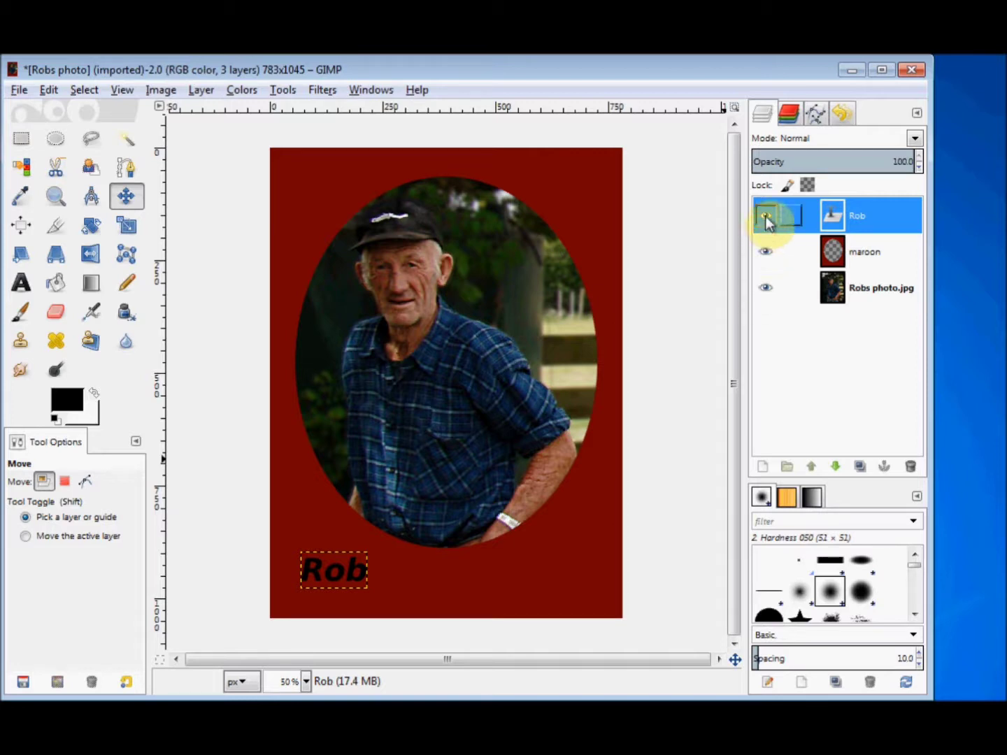
click(767, 217)
click(767, 217)
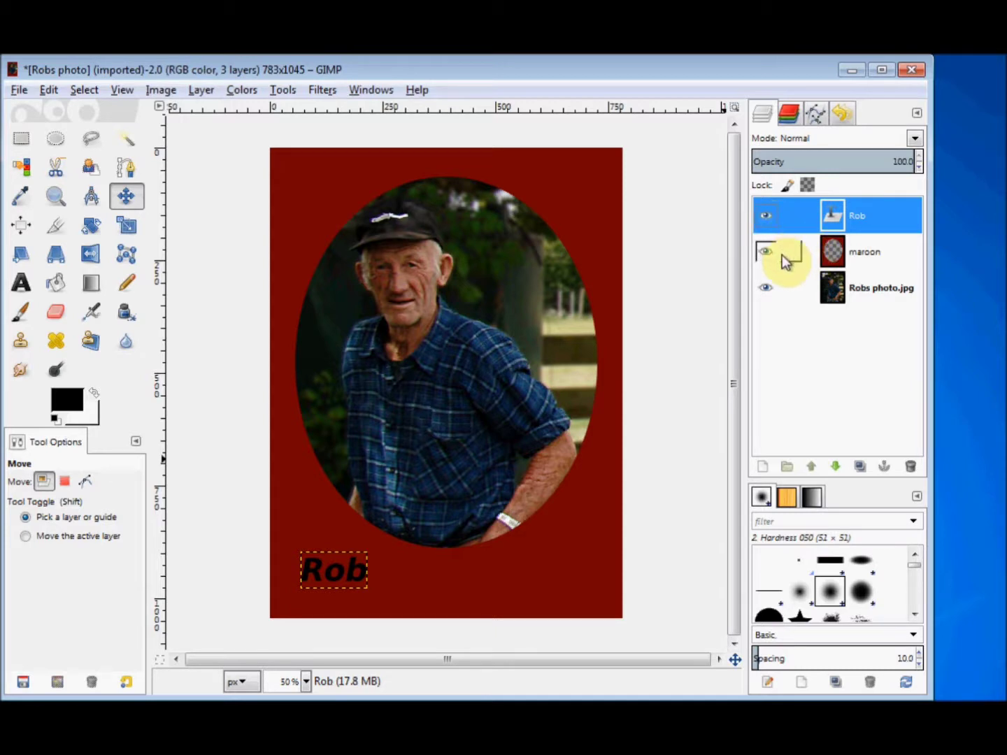
click(836, 256)
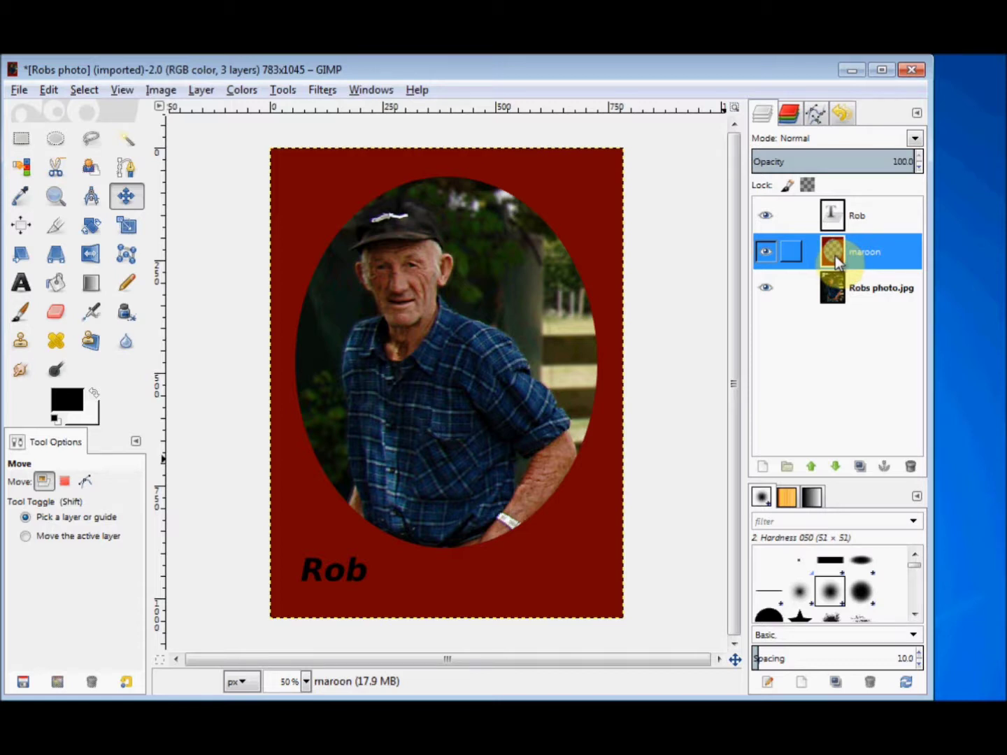
Set the Bucket Fill foreground colour to dark navy 070742
click(51, 282)
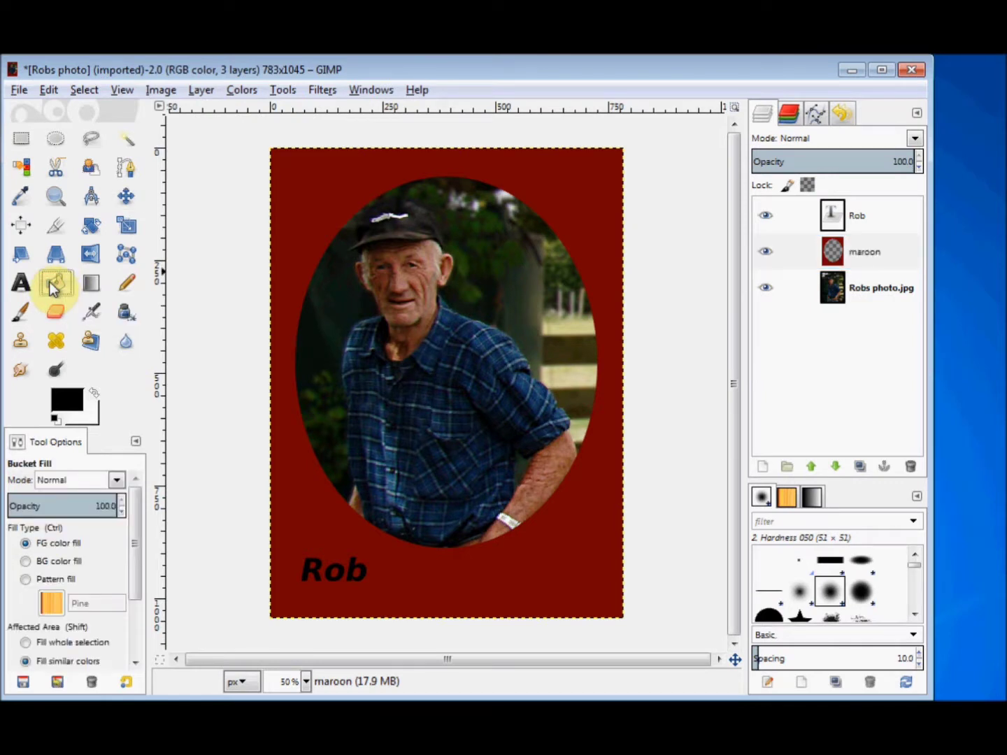
click(67, 402)
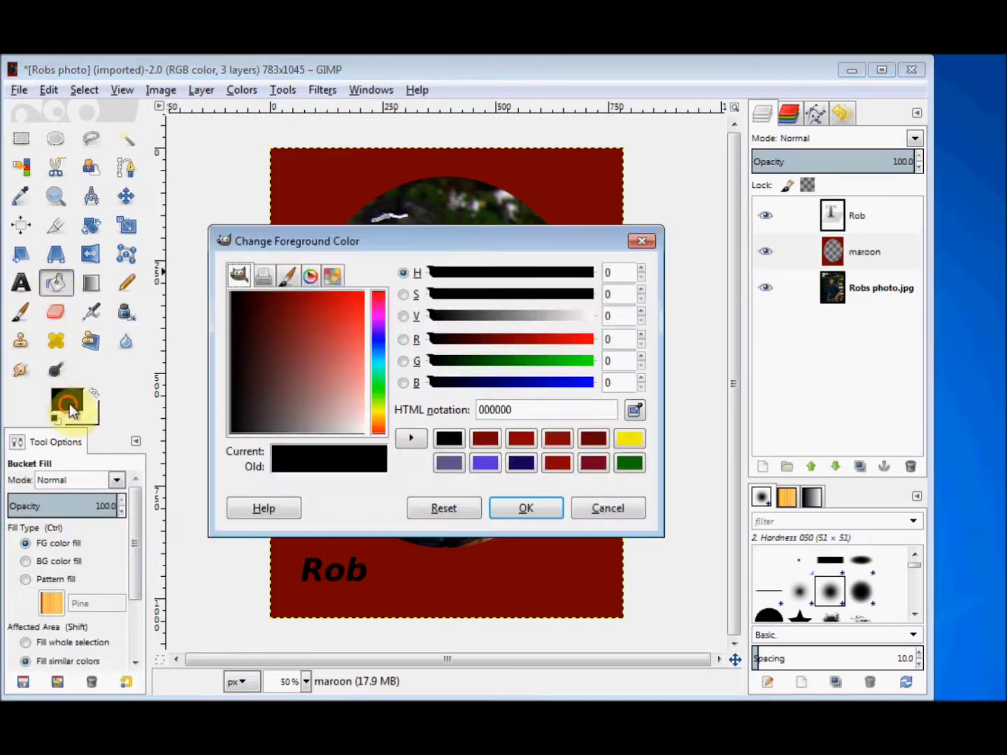
click(373, 341)
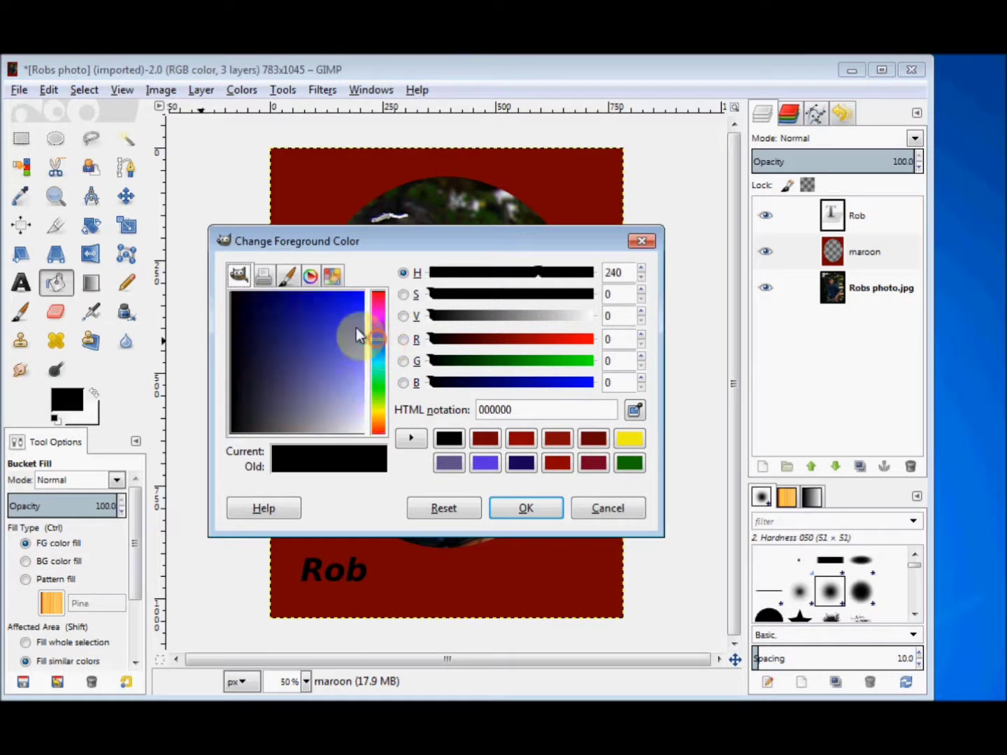
click(288, 331)
drag(287, 331, 267, 307)
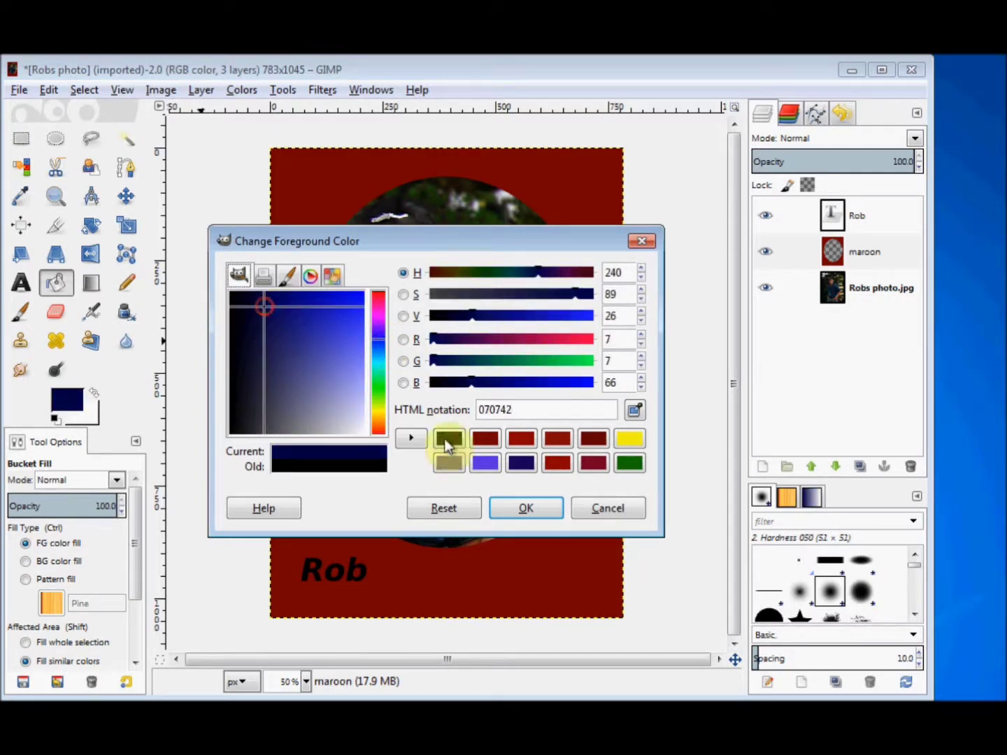
click(547, 510)
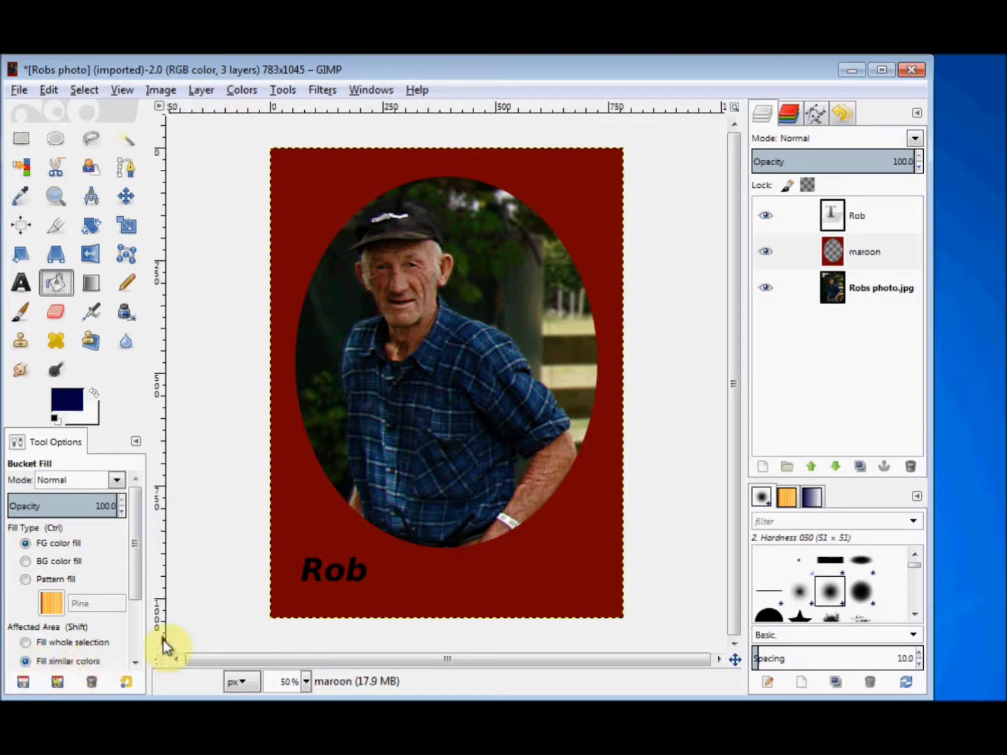
Trial-fill the frame with navy, then undo the fill to keep it maroon
click(554, 570)
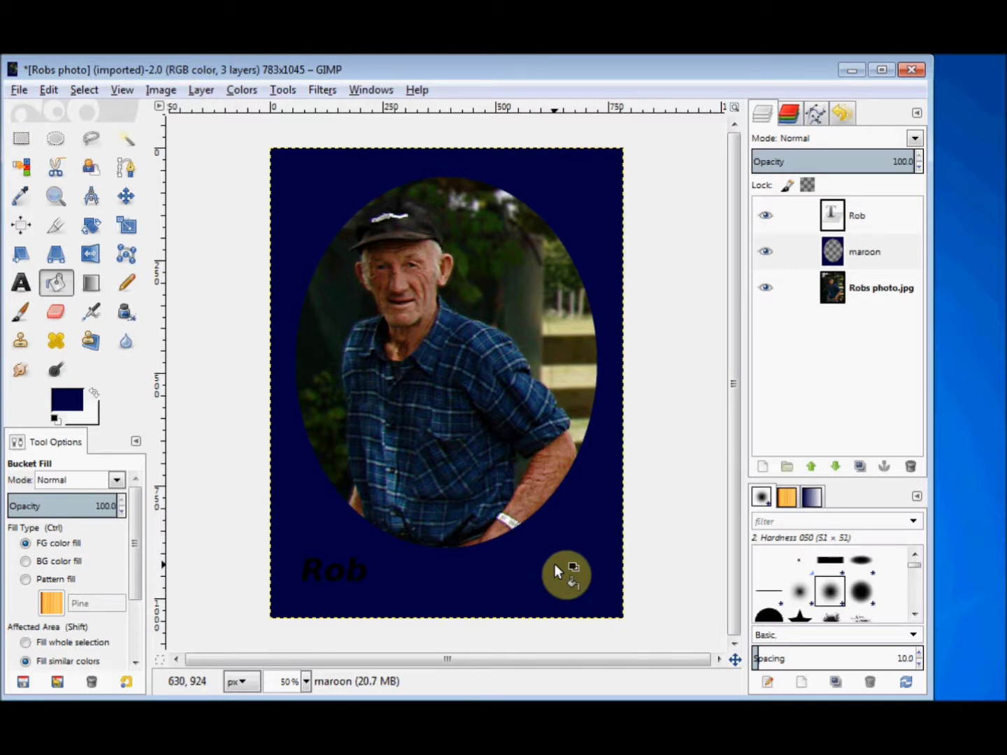
click(48, 91)
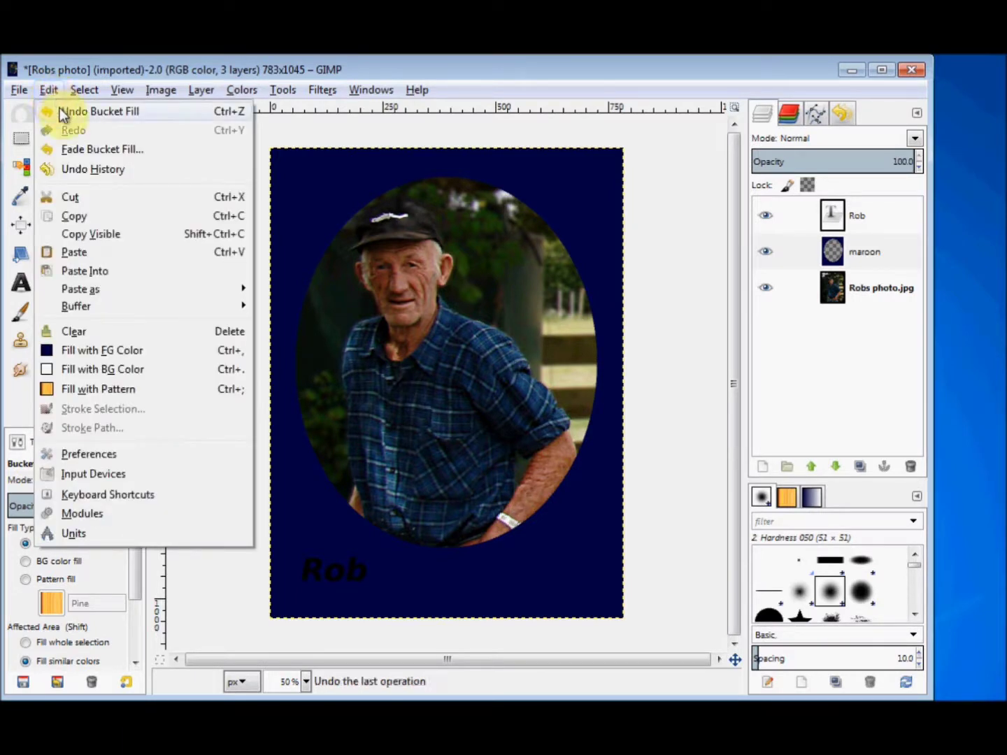
click(60, 112)
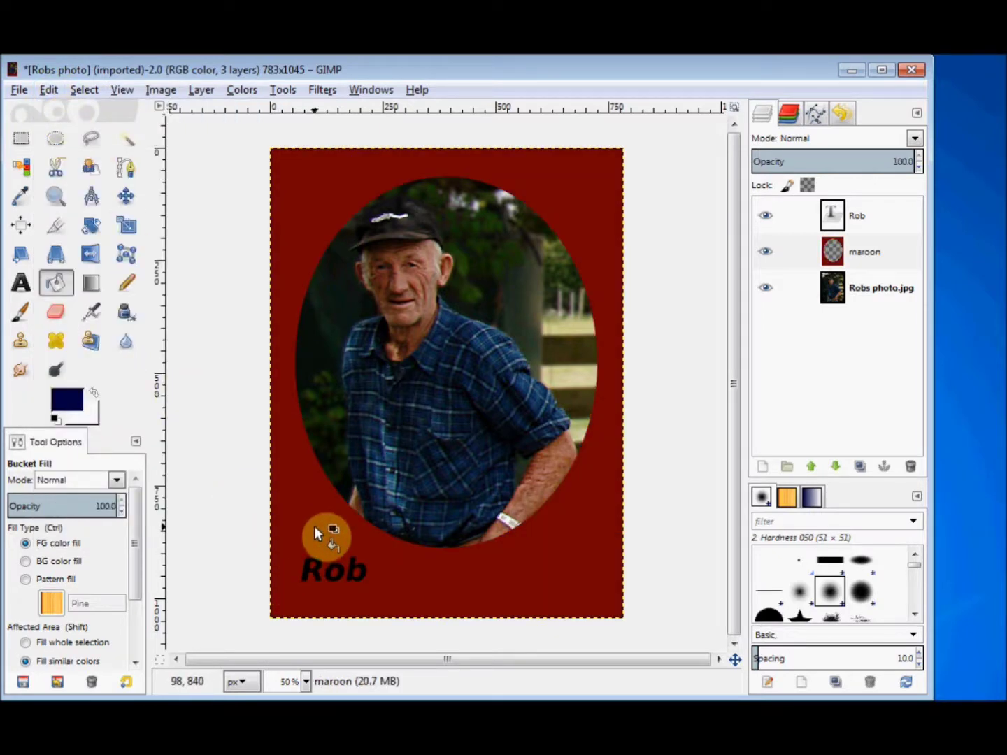
Set the foreground colour to dark green 0e3103
click(78, 400)
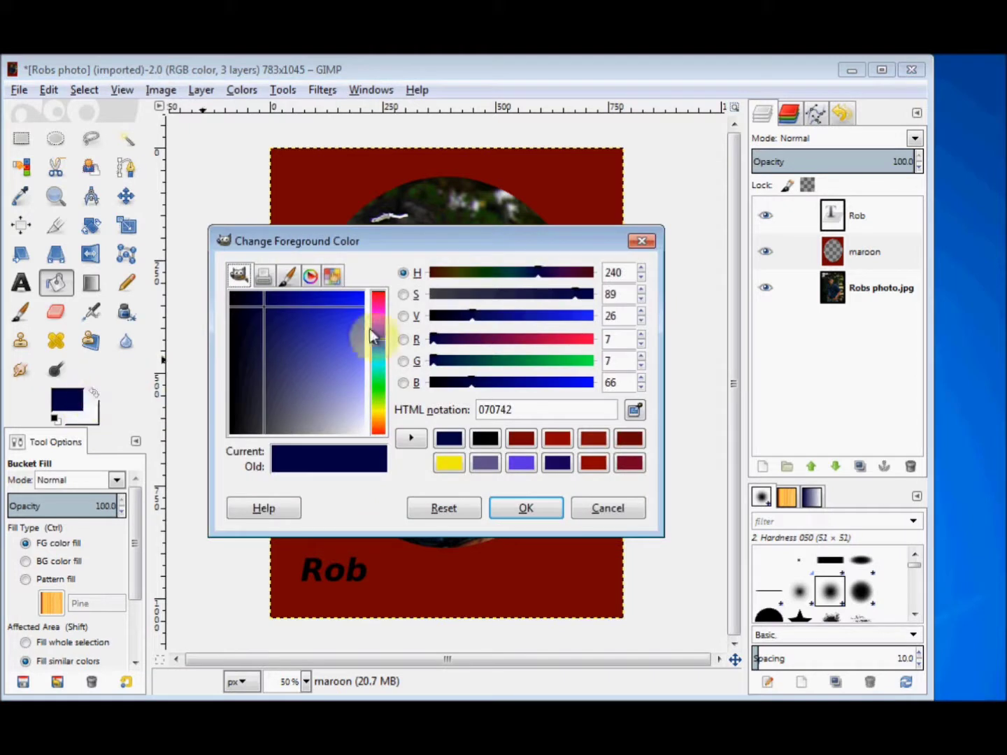
click(377, 394)
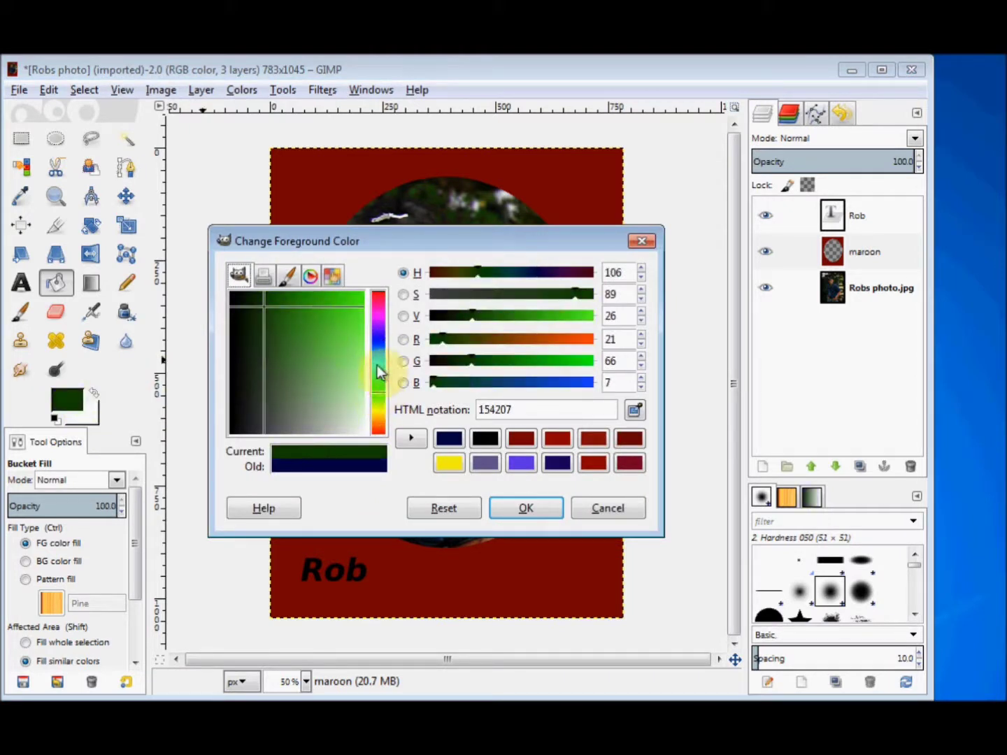
click(260, 302)
drag(260, 300, 256, 300)
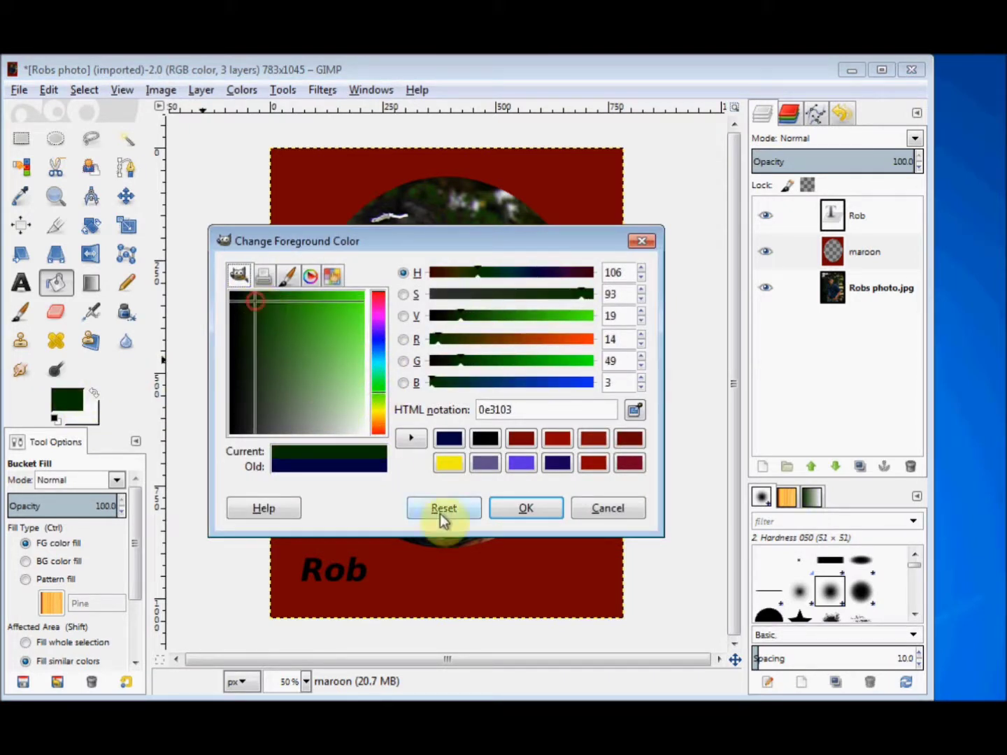
click(544, 514)
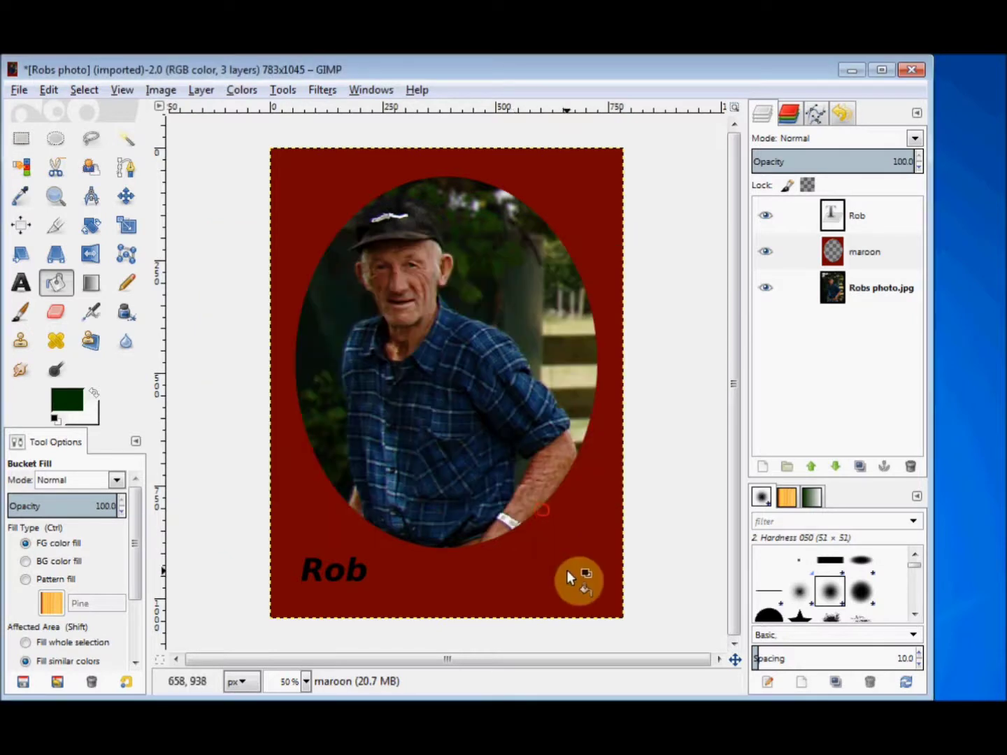
Trial-fill the frame with dark green, then undo it so the frame stays maroon
click(565, 568)
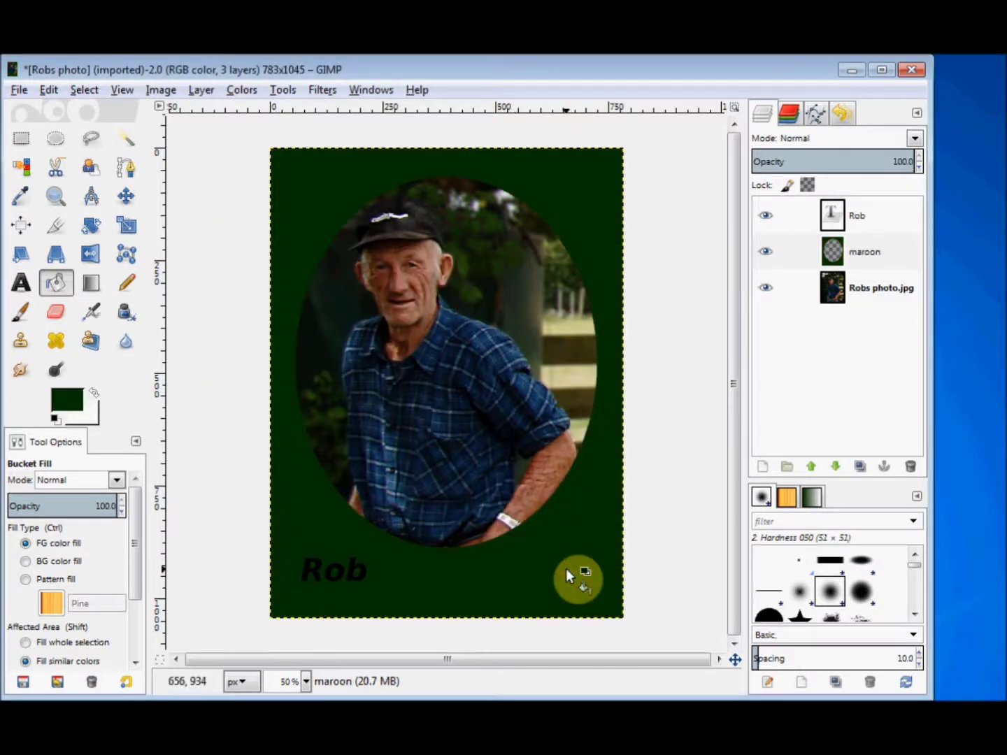
click(54, 96)
click(58, 108)
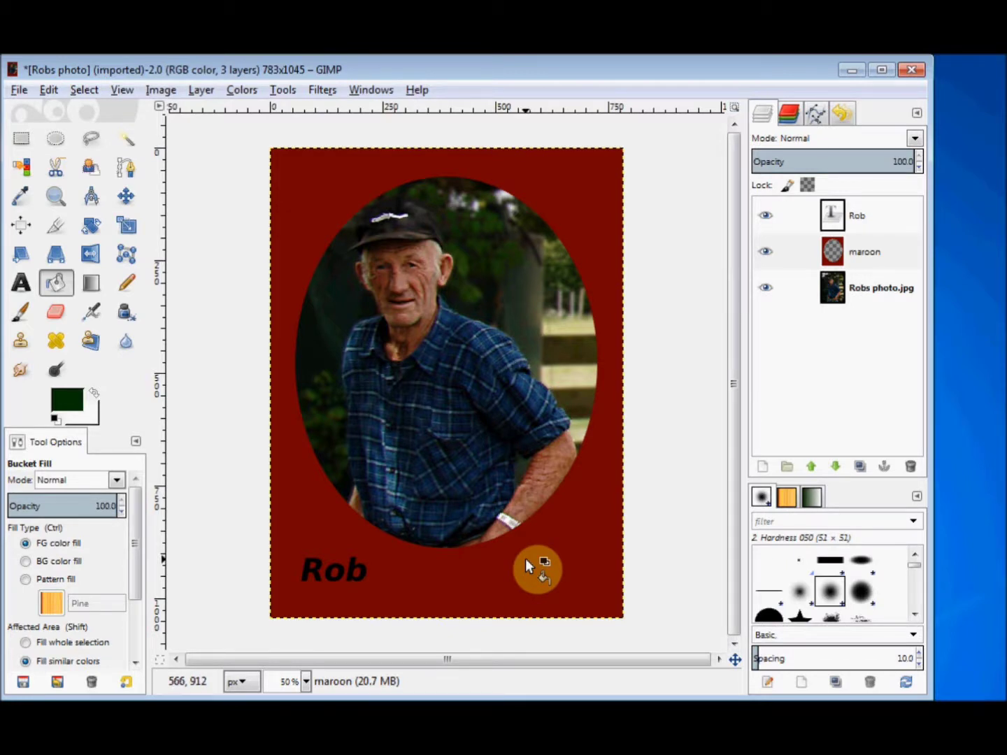
click(831, 218)
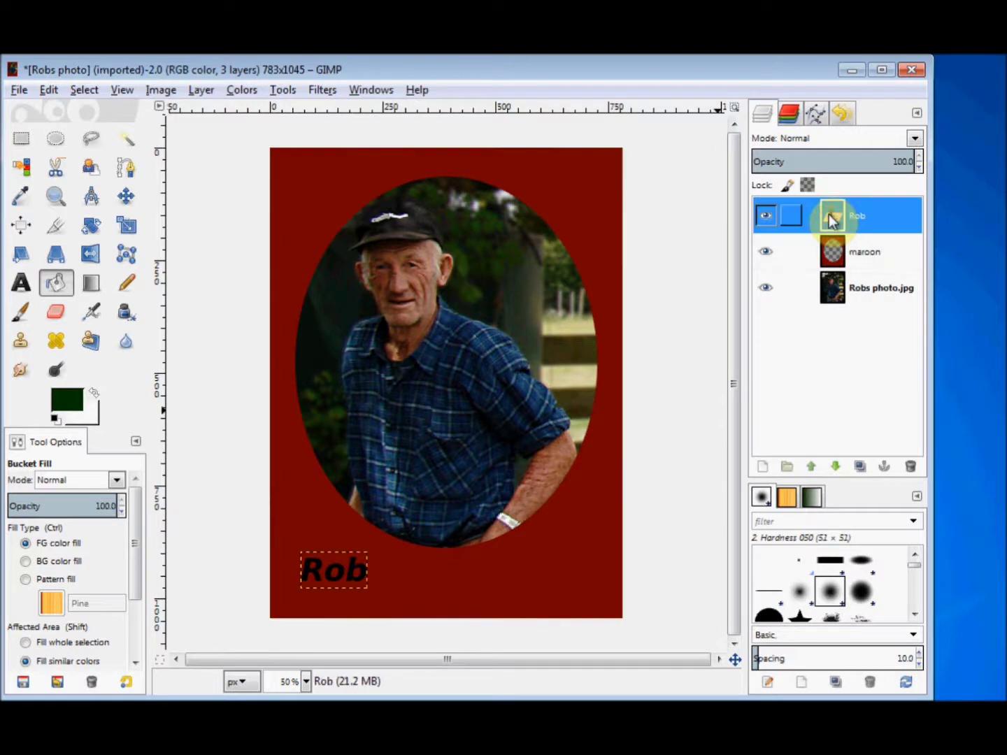
click(909, 467)
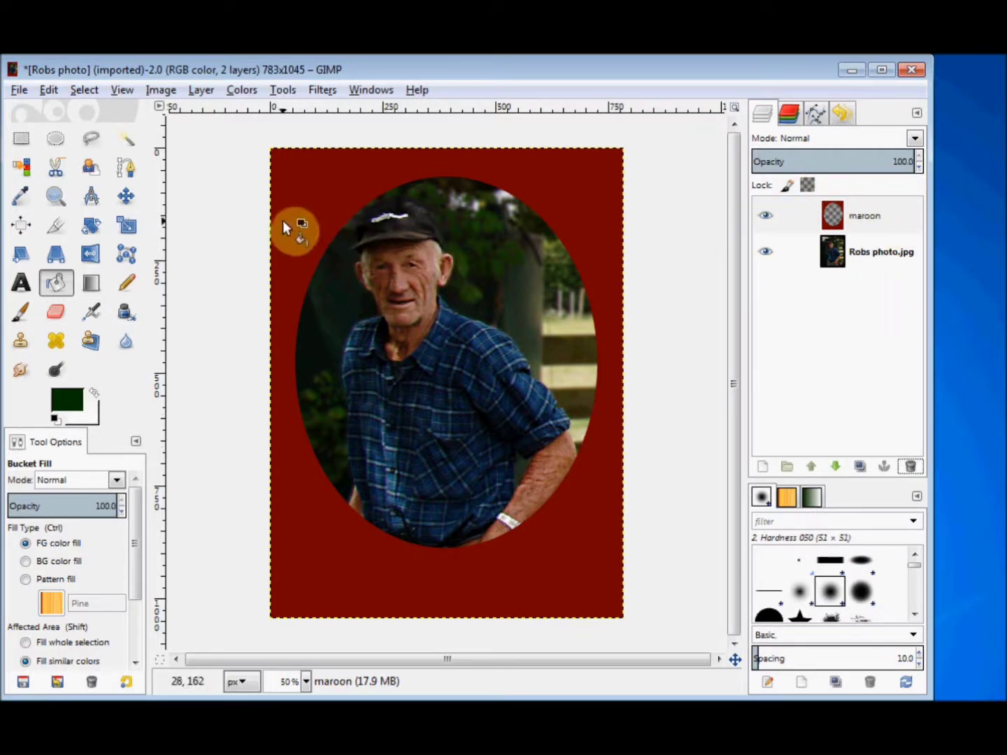
click(52, 89)
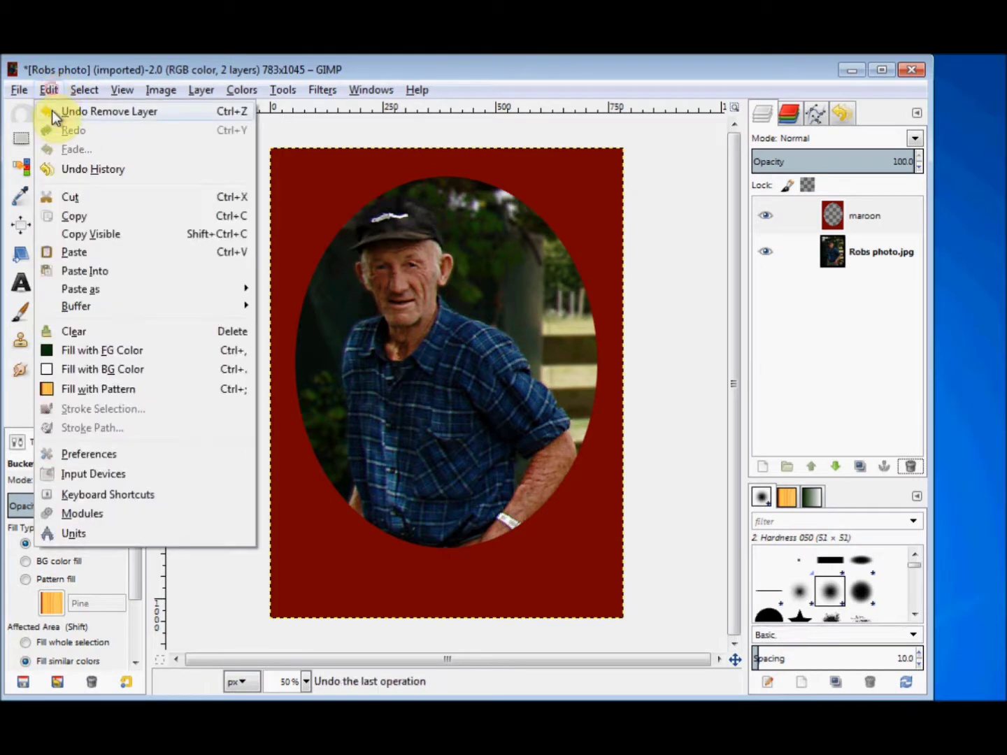
click(51, 110)
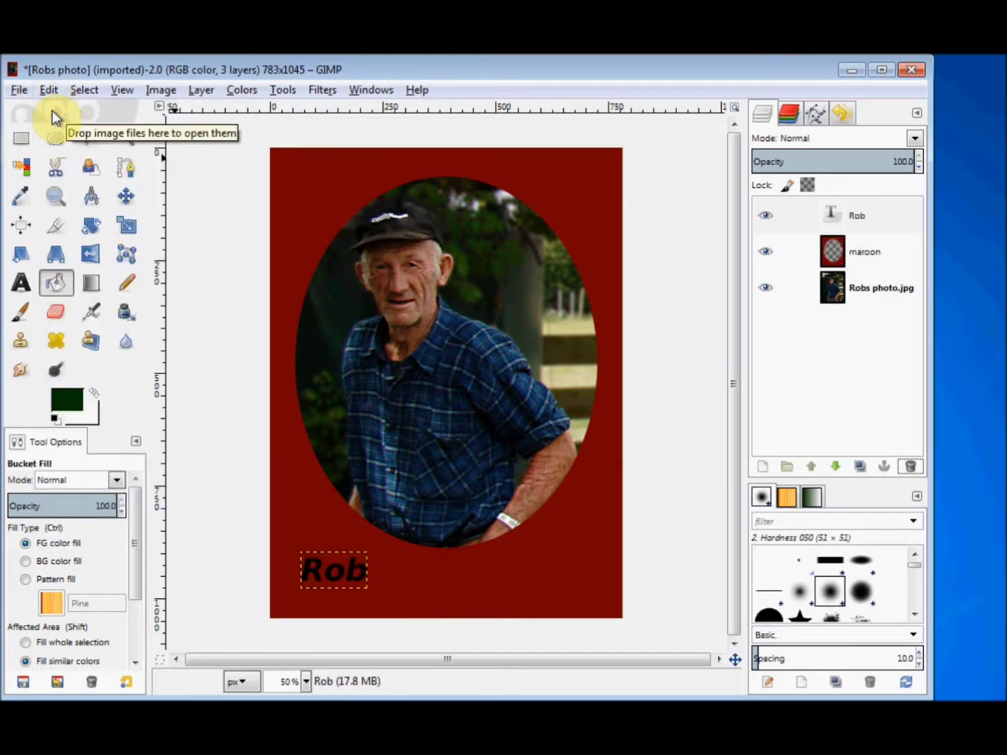
click(558, 524)
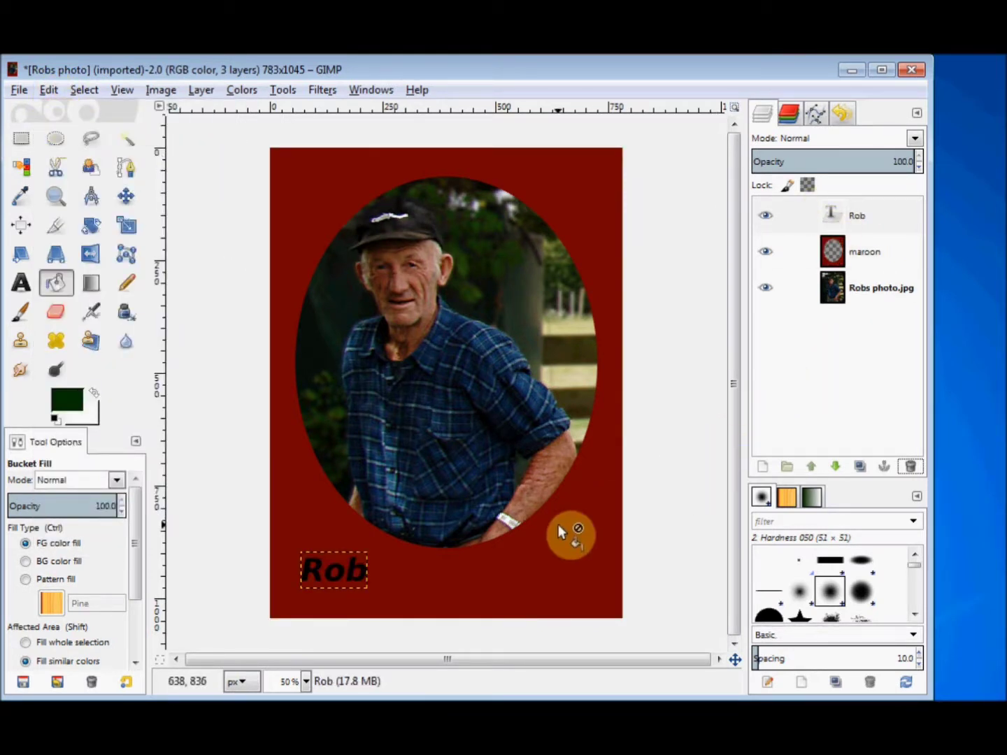
Close the exported 'robs card' image without saving, leaving an empty GIMP workspace
alt+middle_click(543, 548)
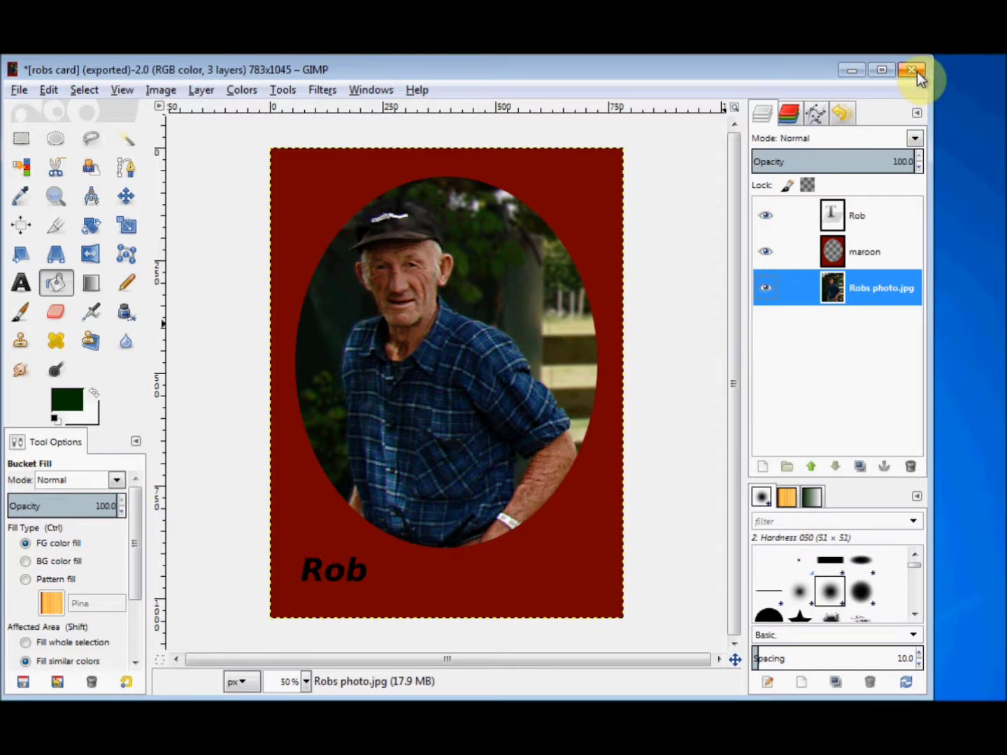
click(914, 71)
click(497, 470)
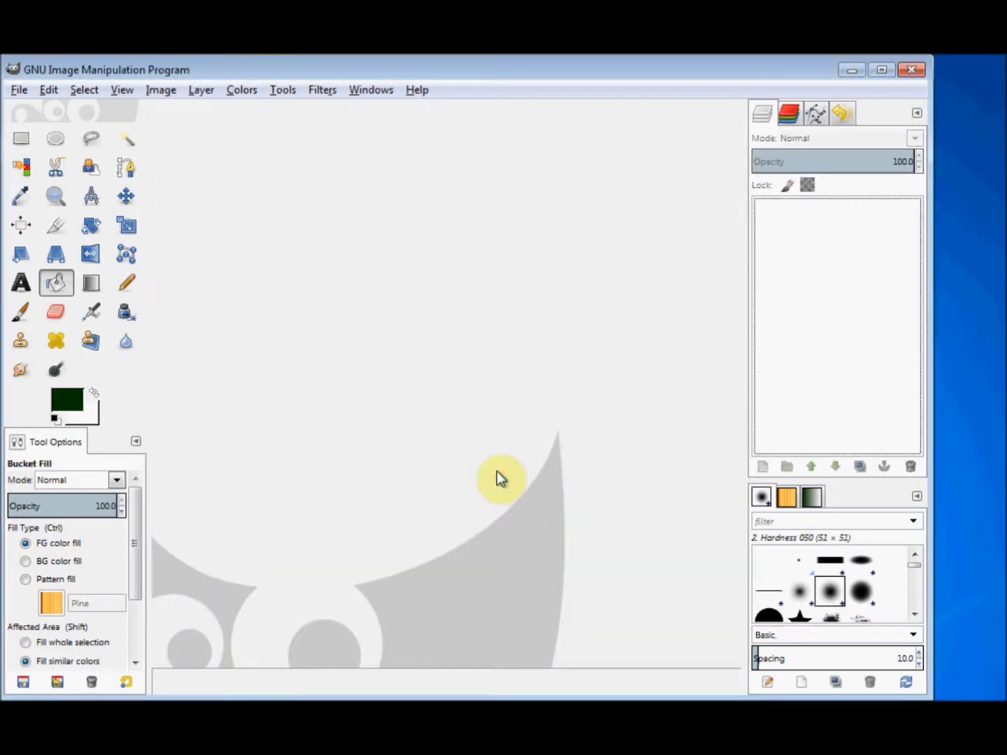